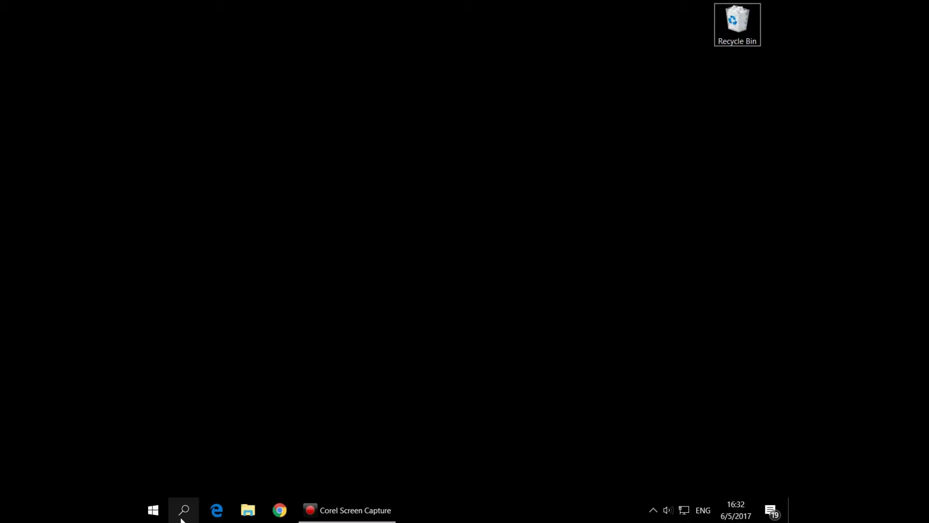
# Open the Start menu and scroll the app list down to the H section.
pyautogui.click(153, 514)
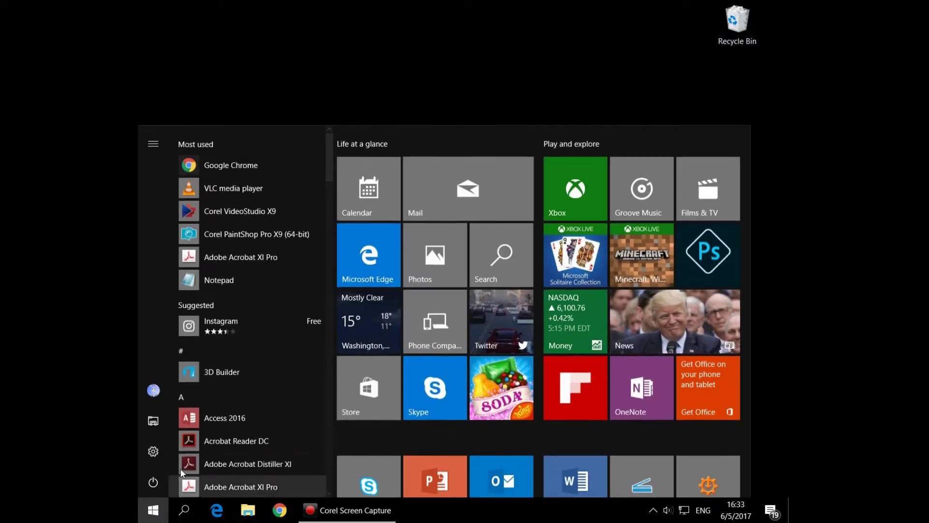
pyautogui.scroll(-5, 211, 401)
pyautogui.scroll(-8, 211, 406)
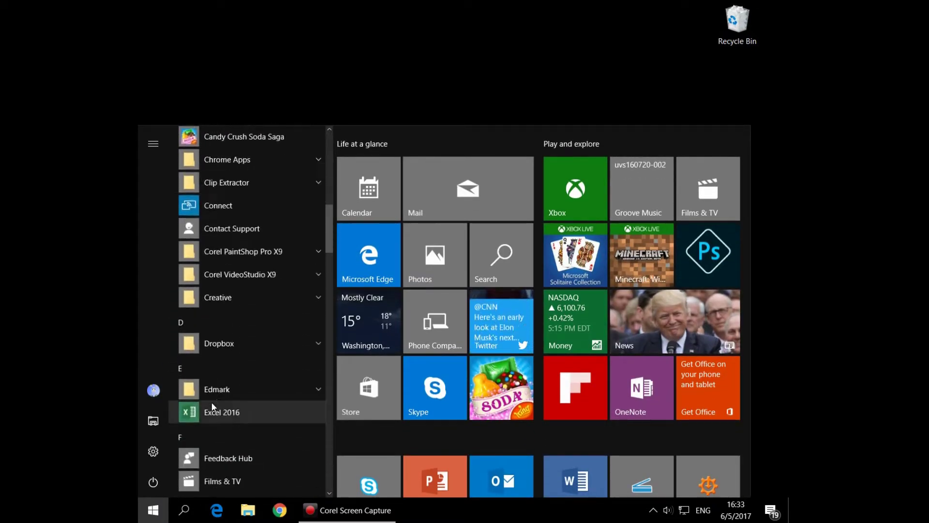
pyautogui.scroll(-4, 211, 401)
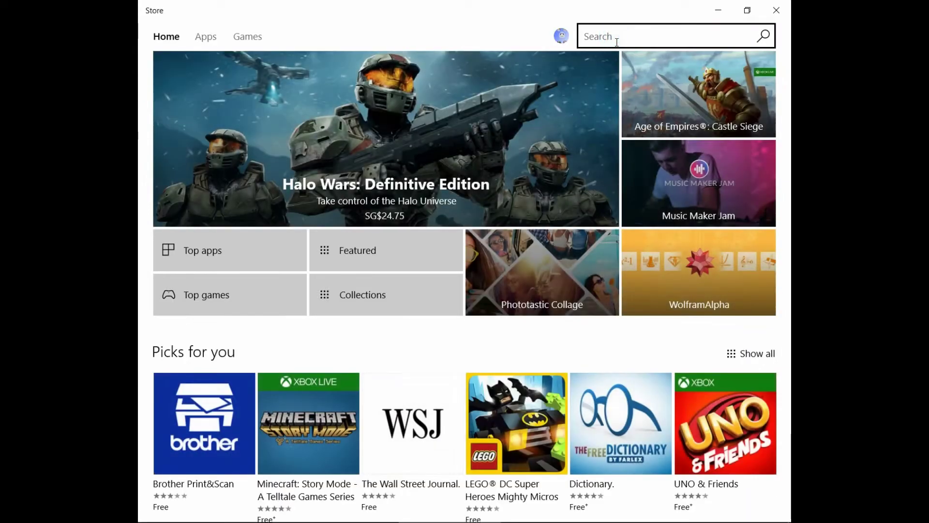
# Search the Store for 'aio rem' to check HP All-in-One Printer Remote is installed.
pyautogui.write('aio')
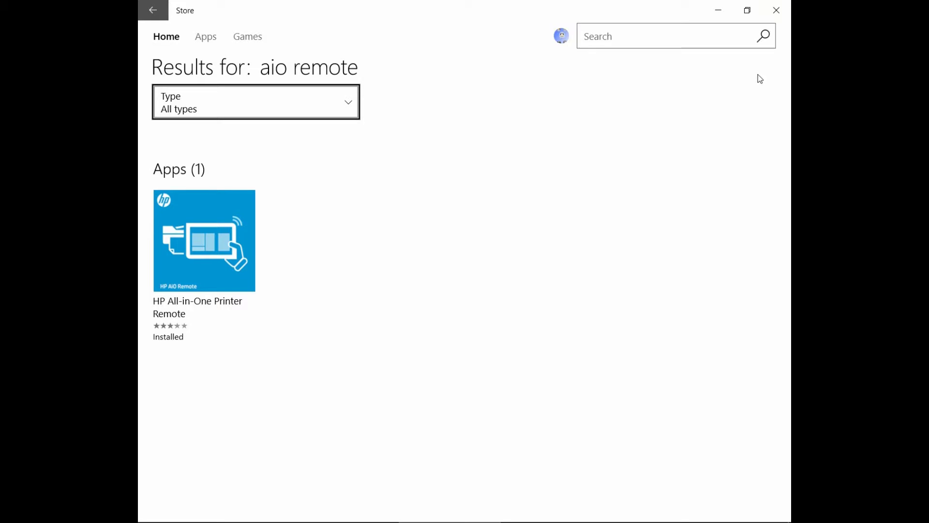
# Close the Store, reopen Start and scroll the app list to HP AiO Printer Remote.
pyautogui.click(777, 7)
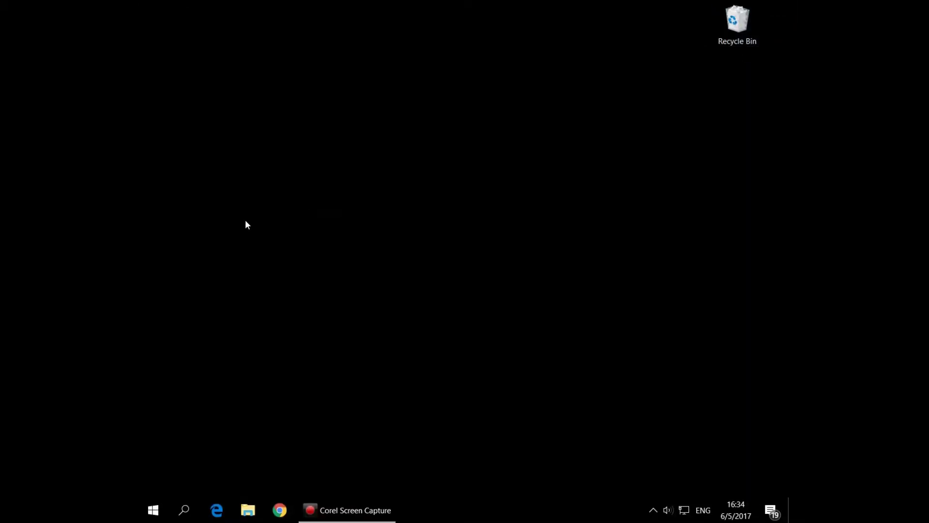
pyautogui.click(151, 507)
pyautogui.scroll(-8, 233, 377)
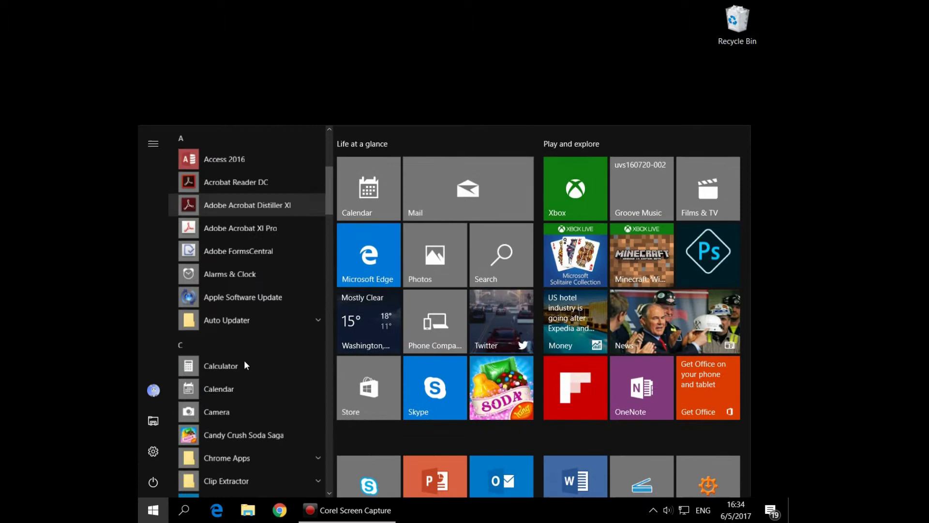
pyautogui.scroll(-5, 244, 363)
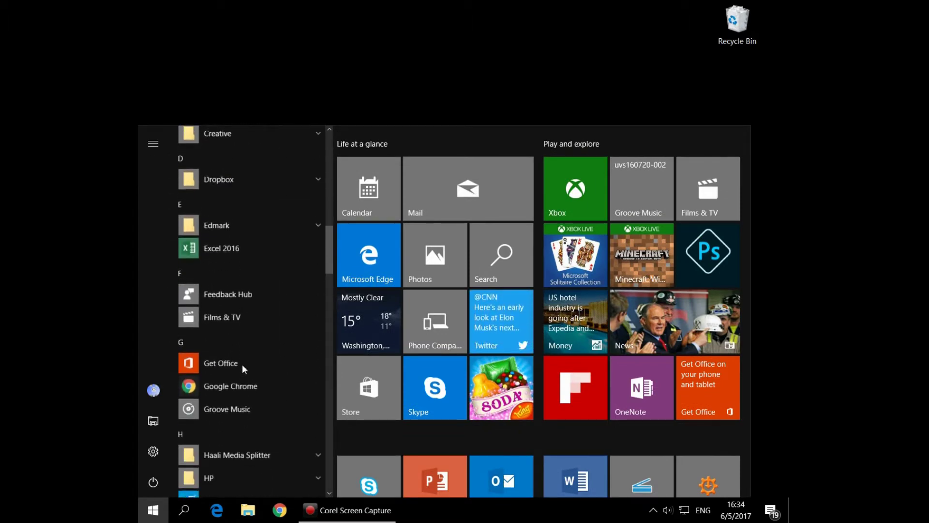
pyautogui.scroll(-3, 242, 364)
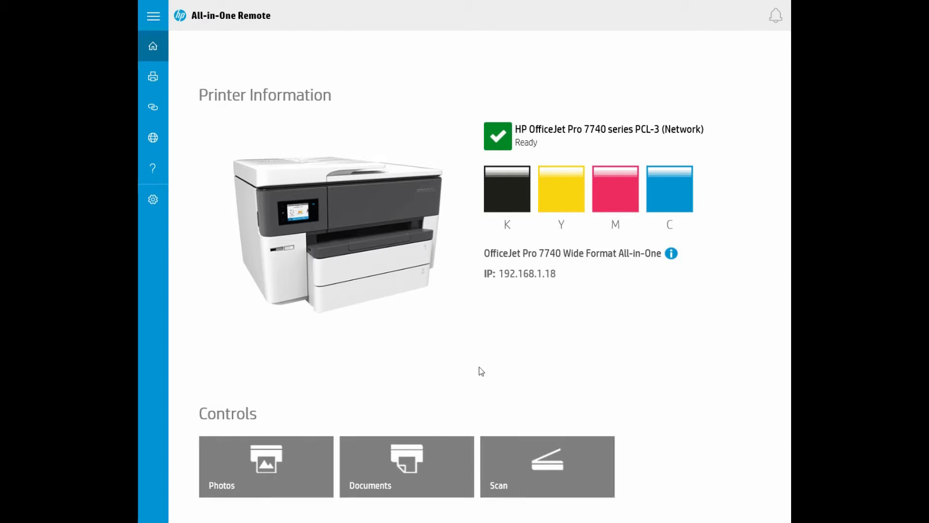
# Load the photo DSC01726 into the photo print dialog.
pyautogui.click(275, 470)
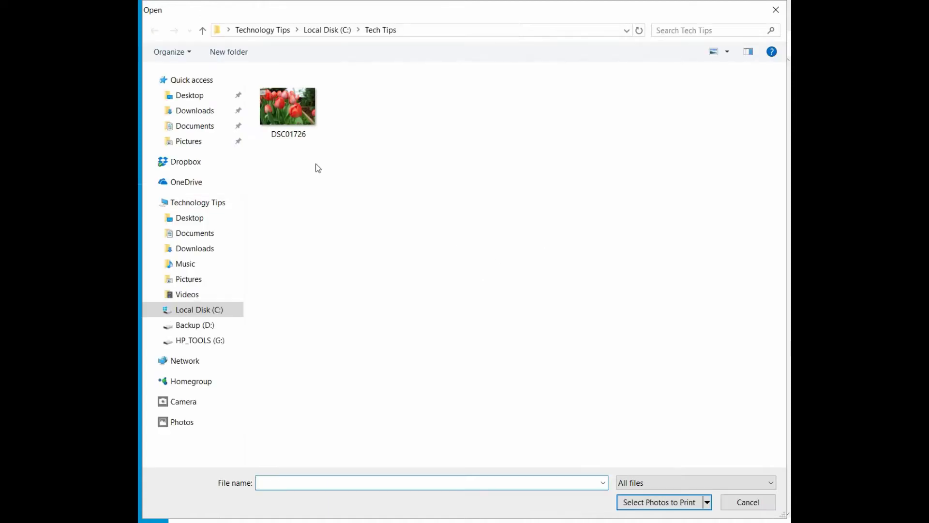
pyautogui.click(282, 114)
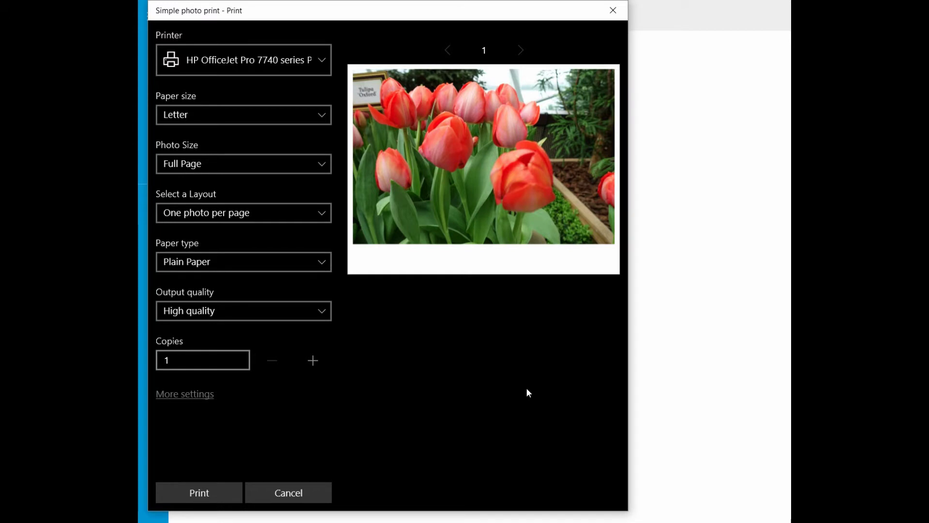
# Set paper size 4x6in./10x15cm, photo size 4x6 in., and paper type HP Photo Papers.
pyautogui.click(318, 120)
pyautogui.scroll(-4, 227, 232)
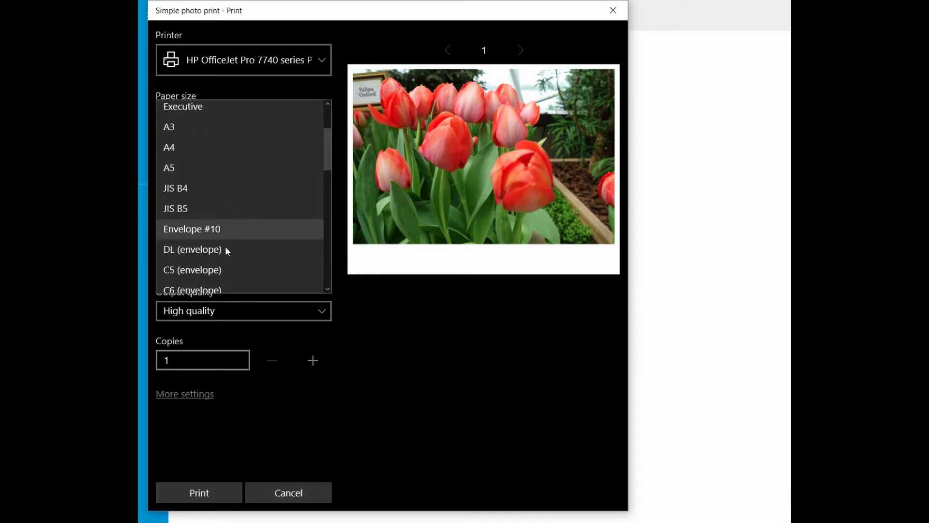
pyautogui.scroll(-3, 223, 251)
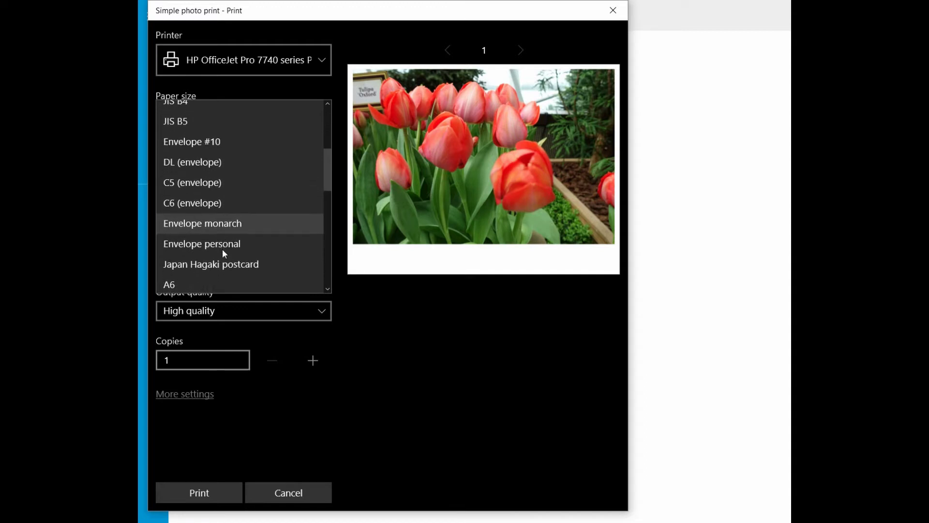
pyautogui.scroll(-4, 222, 249)
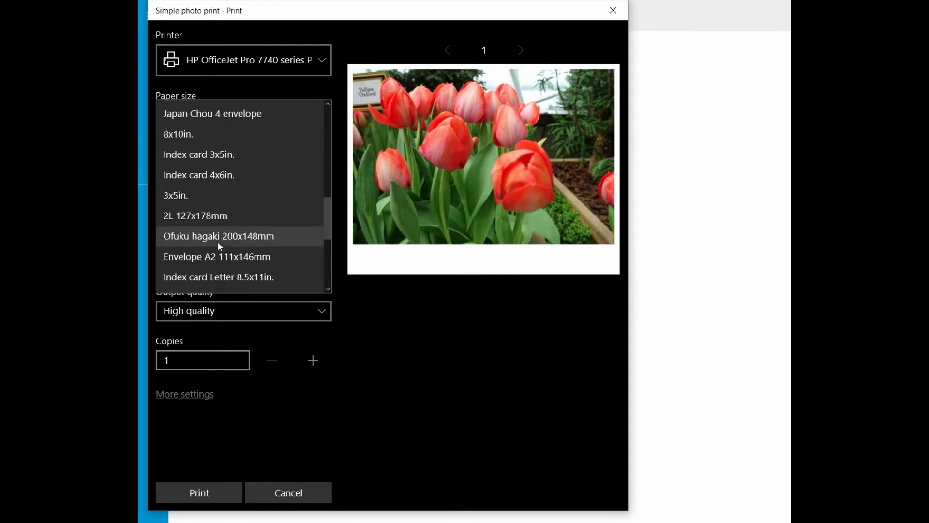
pyautogui.scroll(-3, 218, 247)
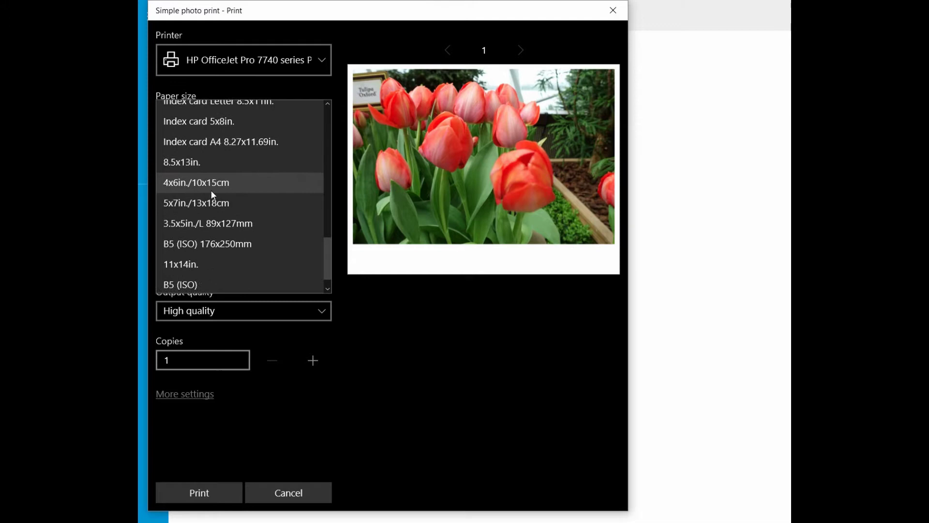
pyautogui.click(216, 178)
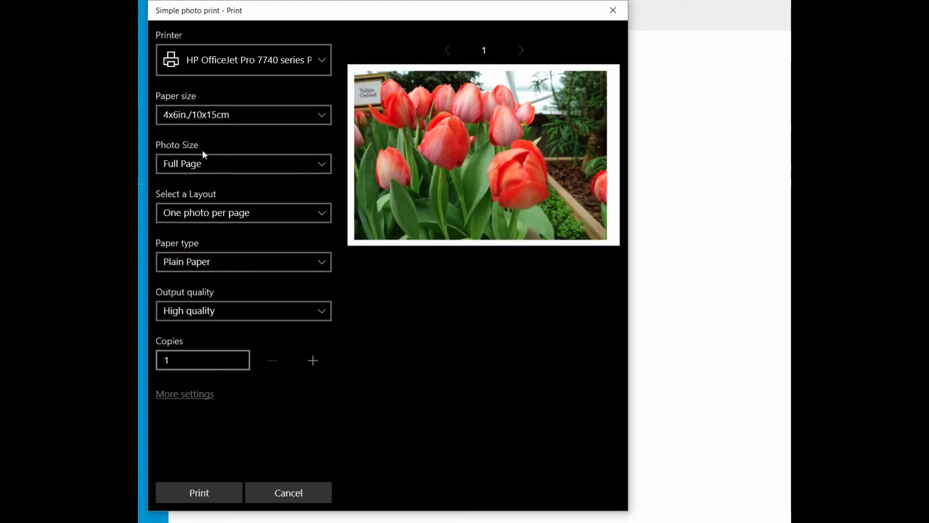
pyautogui.click(216, 166)
pyautogui.click(202, 203)
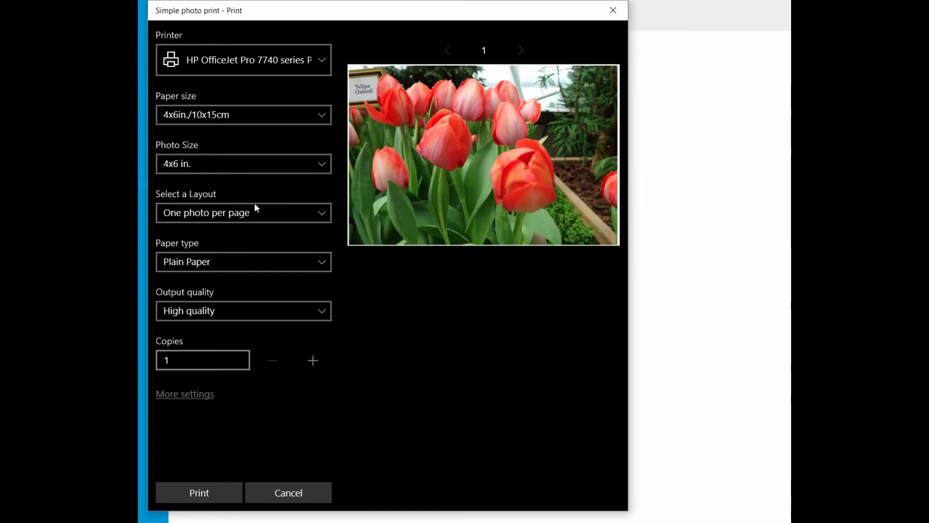
pyautogui.click(261, 263)
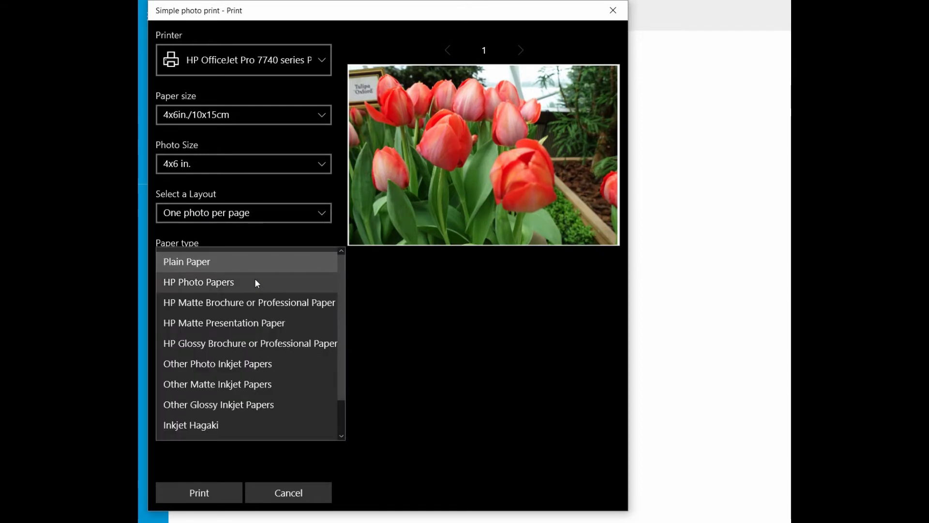
pyautogui.click(257, 283)
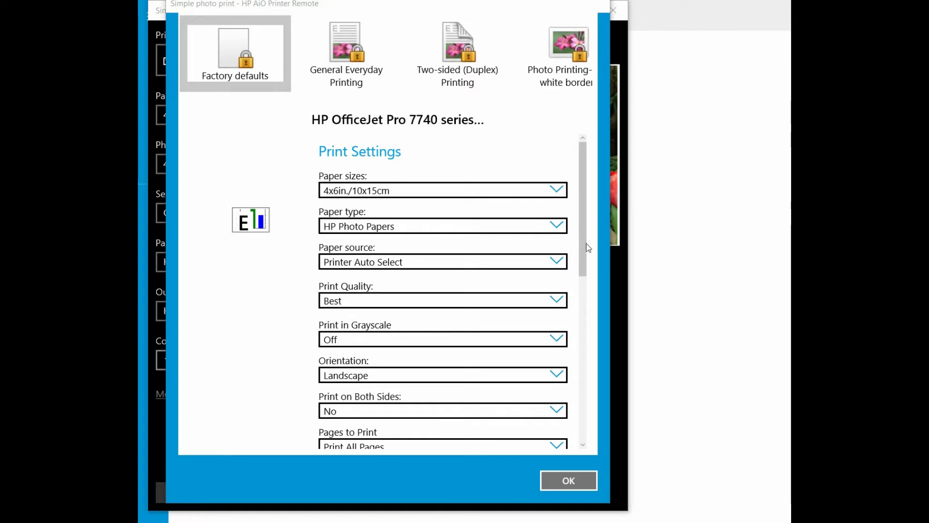
pyautogui.scroll(-3, 584, 247)
pyautogui.scroll(-1, 584, 283)
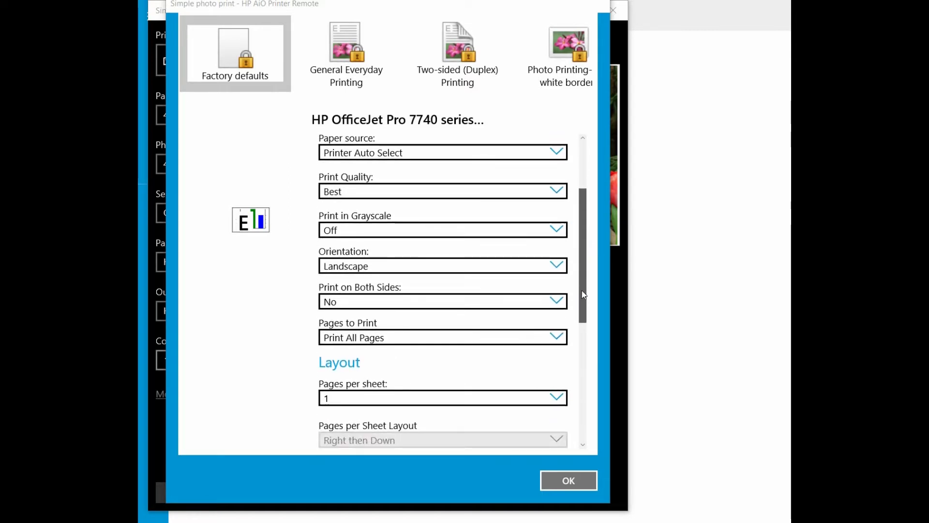
pyautogui.moveTo(583, 294); pyautogui.dragTo(613, 435)
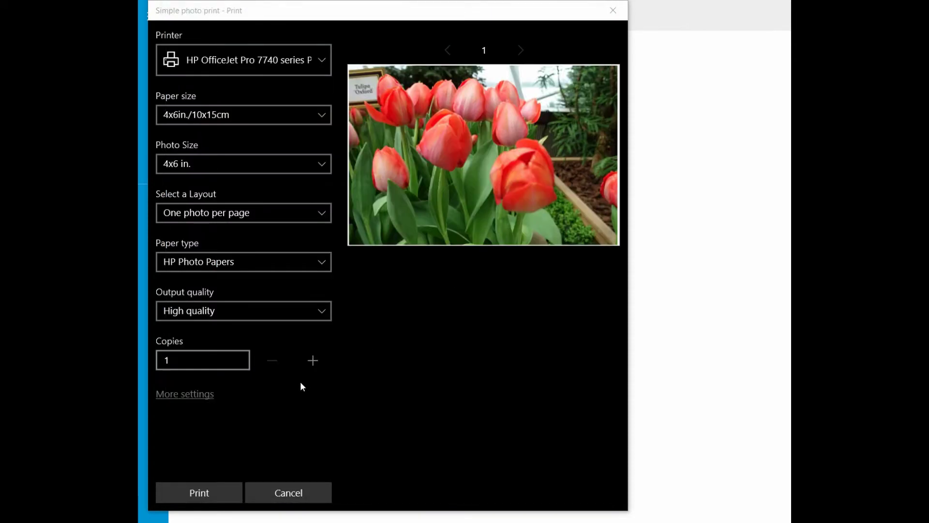
# Print the tulip photo, then load the Test document for HP AiO Remote PDF.
pyautogui.click(214, 492)
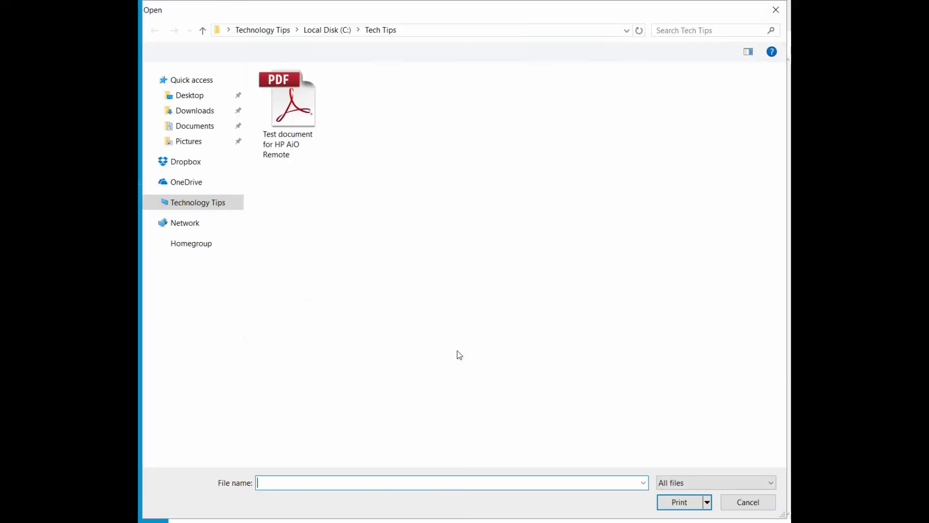
pyautogui.click(288, 145)
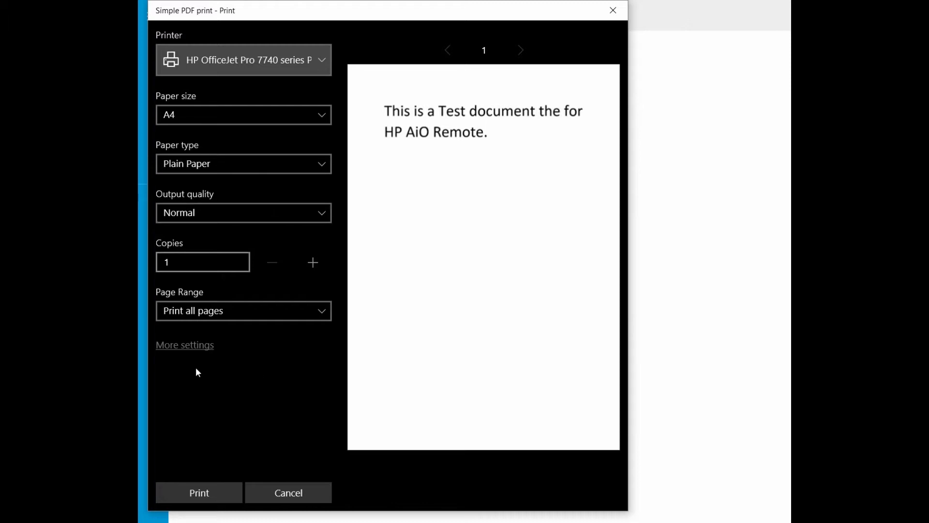
# Review the printer's full settings and accept them to finish printing the PDF.
pyautogui.click(197, 345)
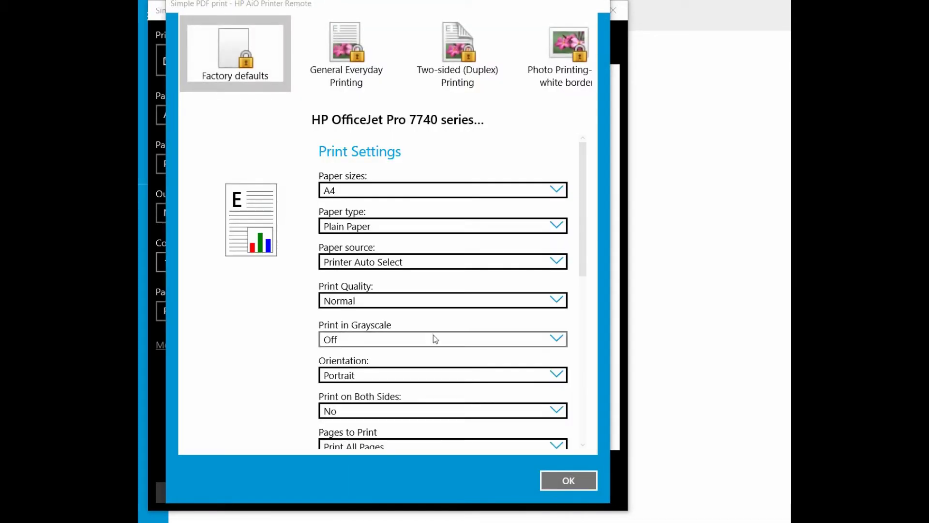
pyautogui.scroll(-6, 543, 246)
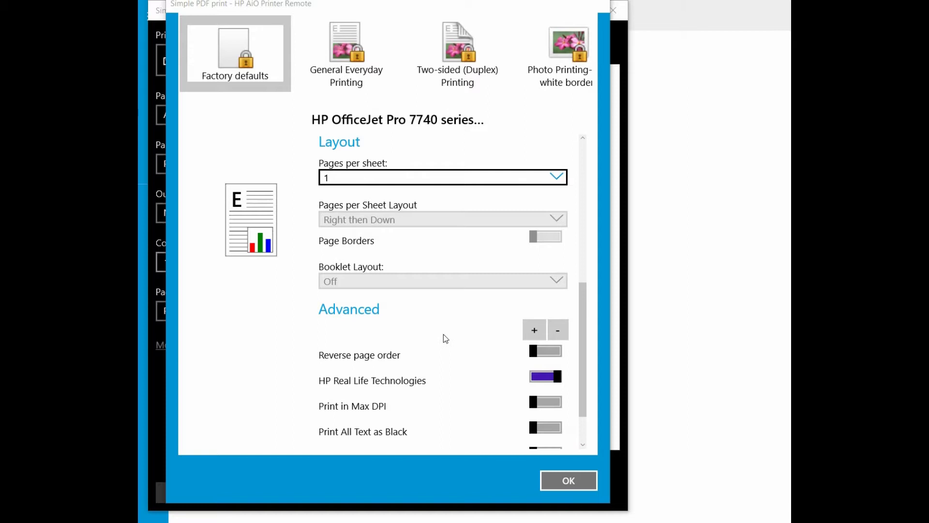
pyautogui.click(563, 480)
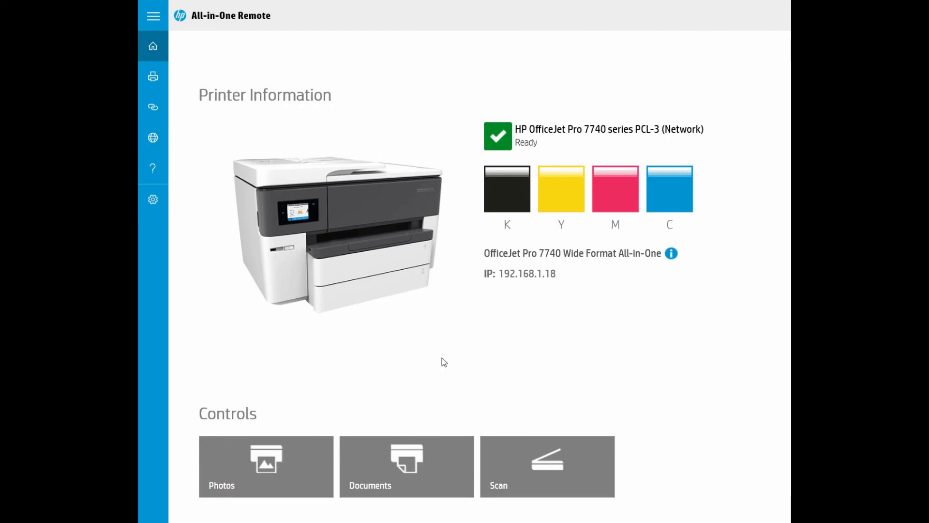
# Start a new scan using the scanner as the source.
pyautogui.click(564, 459)
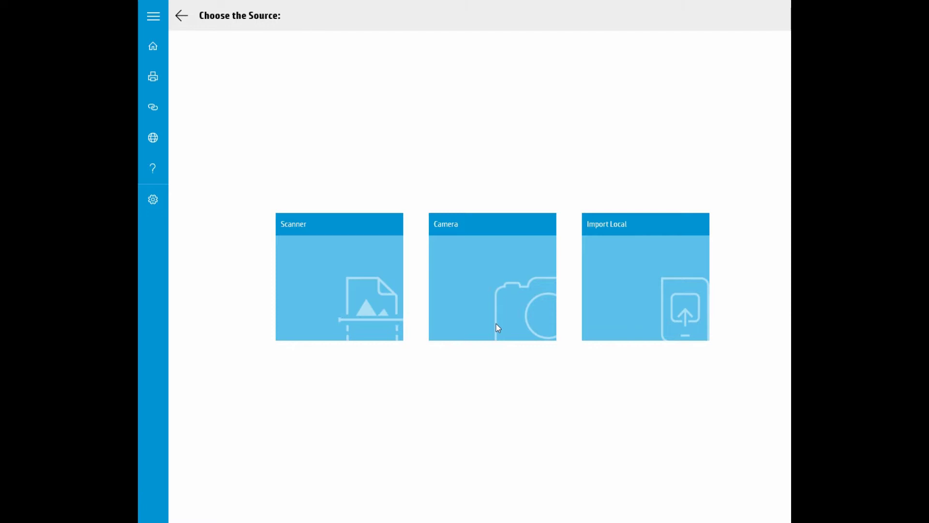
pyautogui.click(335, 263)
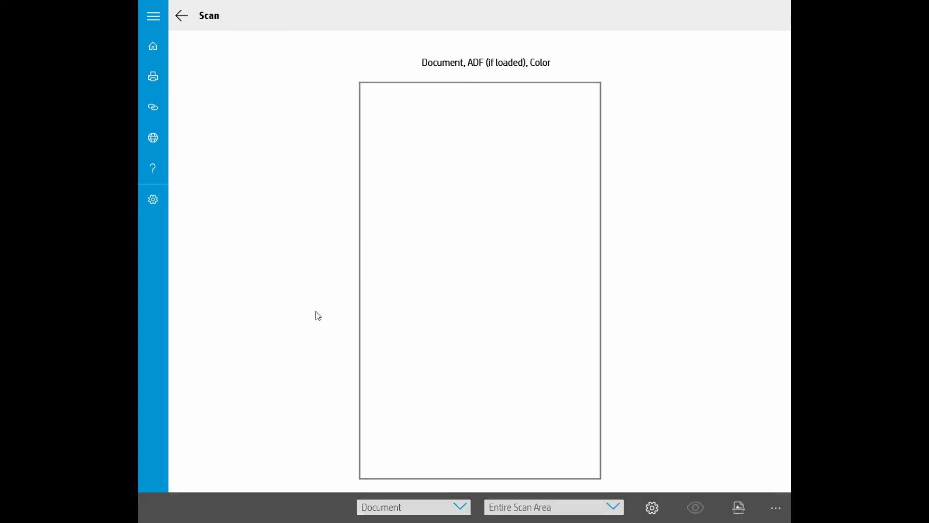
# Keep the Document preset, Entire Scan Area page size and Color output in scan settings.
pyautogui.click(652, 509)
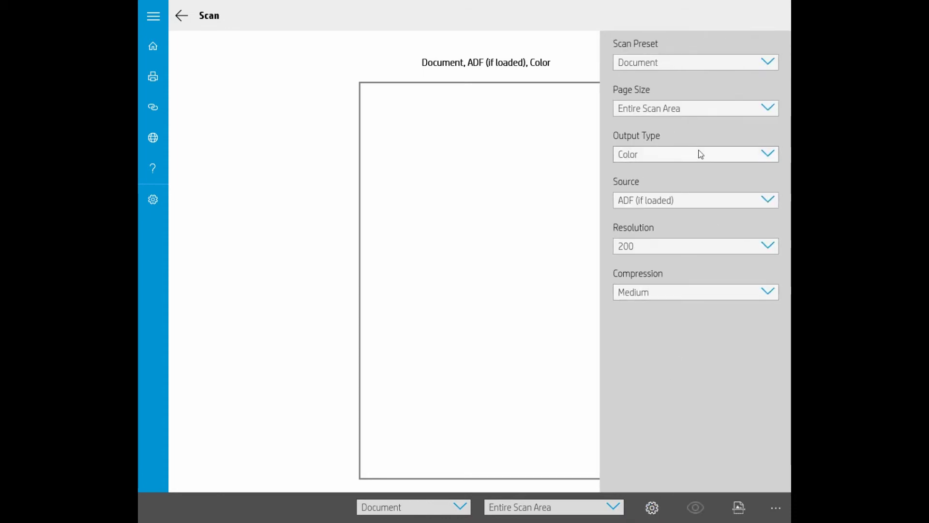
pyautogui.click(655, 62)
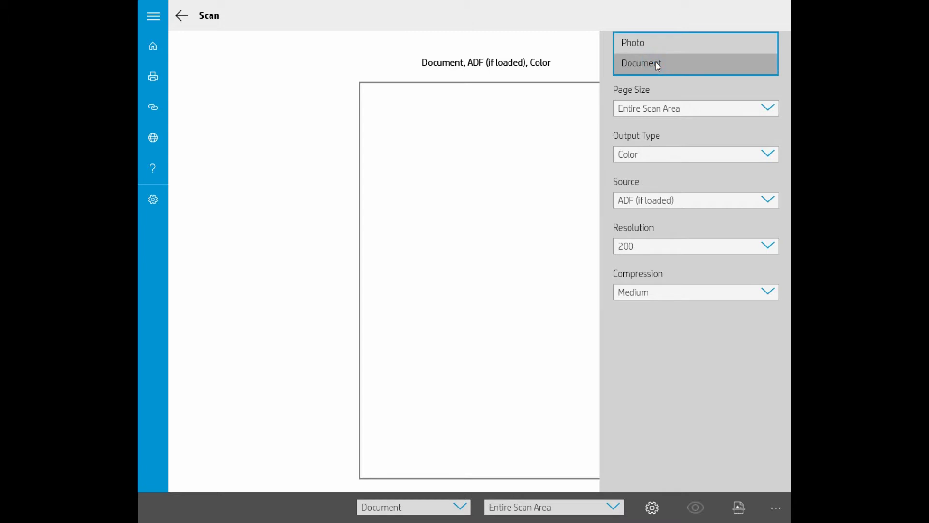
pyautogui.click(656, 63)
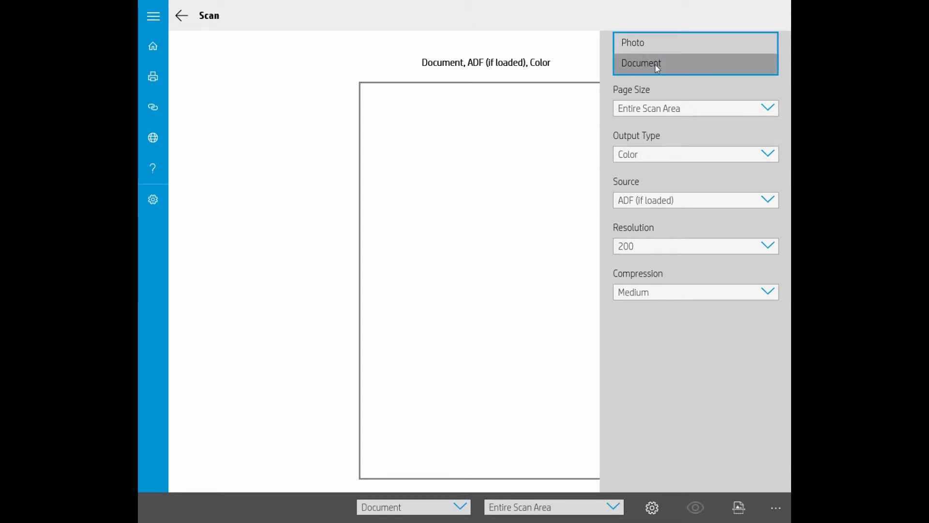
pyautogui.click(644, 116)
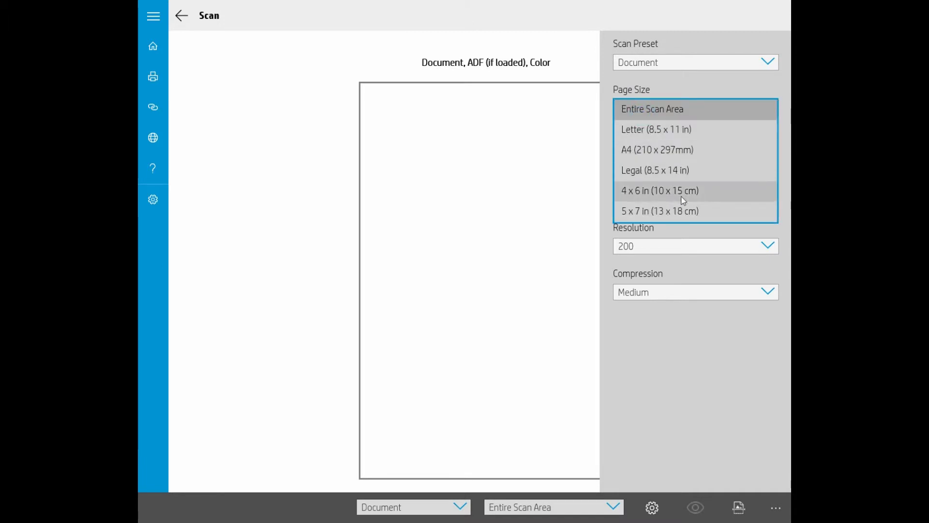
pyautogui.click(703, 85)
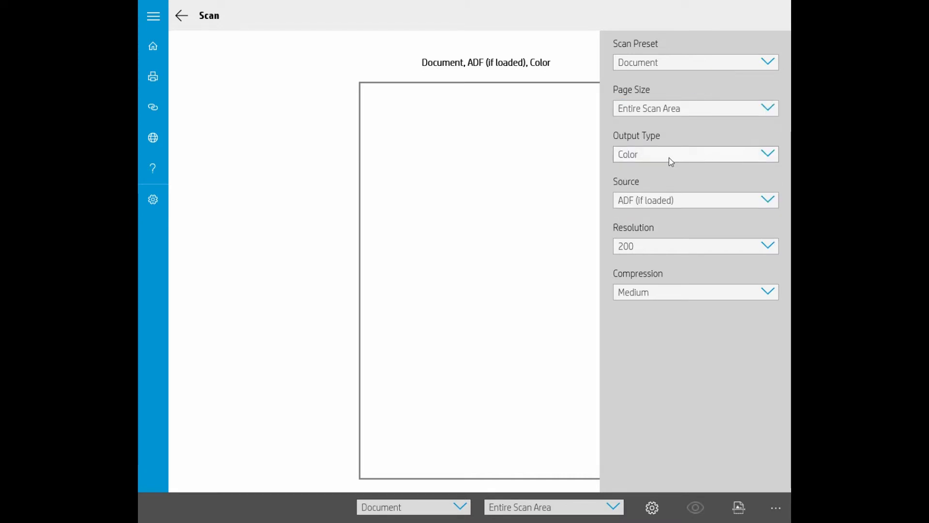
pyautogui.click(656, 161)
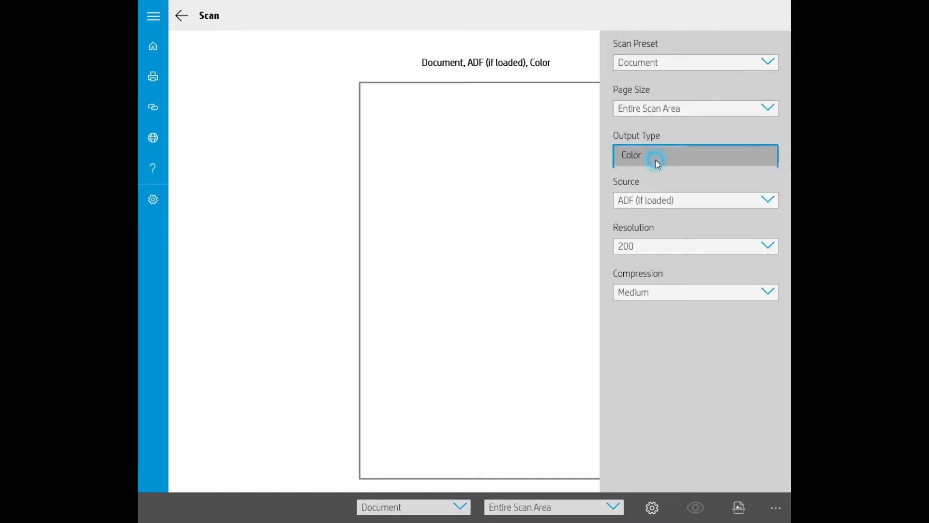
pyautogui.click(690, 127)
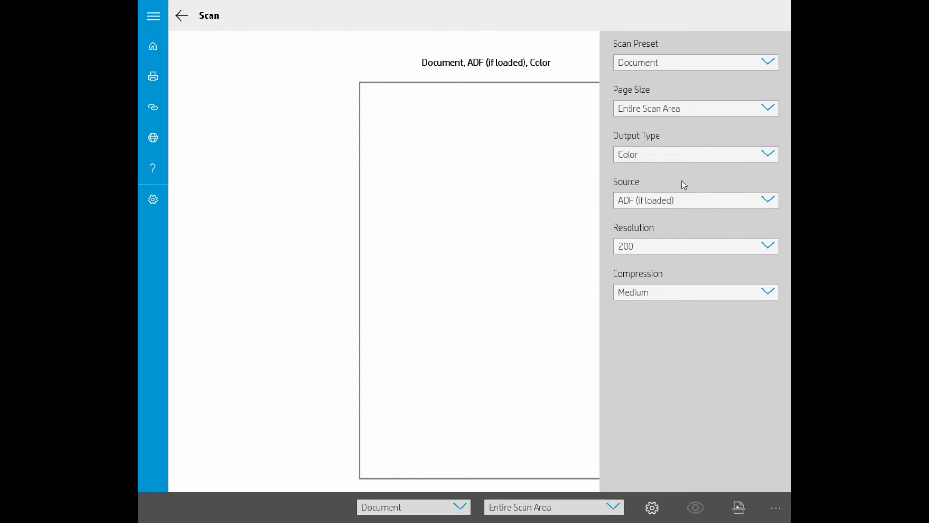
# Keep ADF (if loaded) as source and Medium compression, then close the settings panel.
pyautogui.click(683, 201)
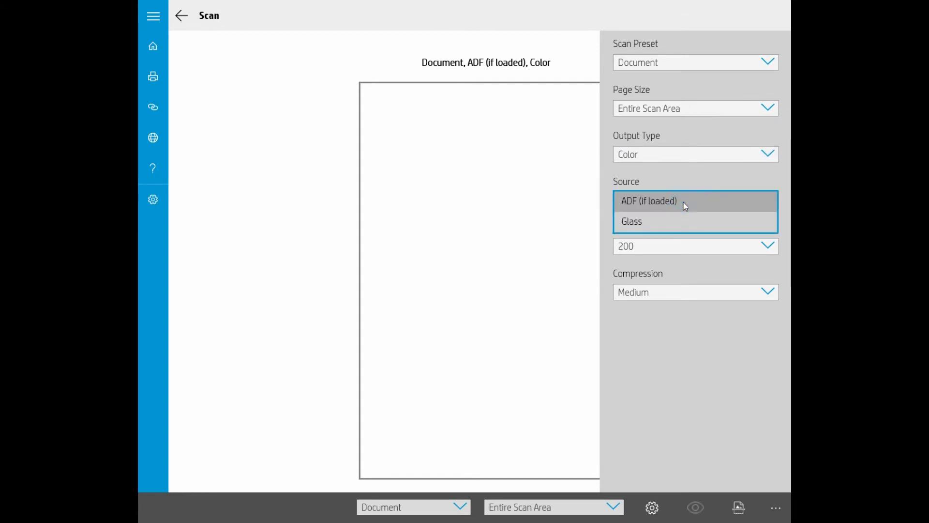
pyautogui.click(685, 196)
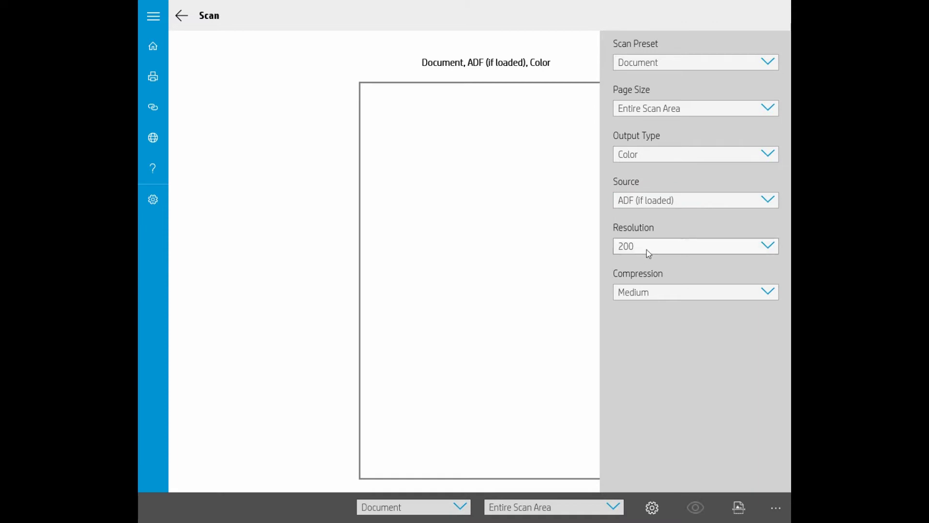
pyautogui.click(678, 294)
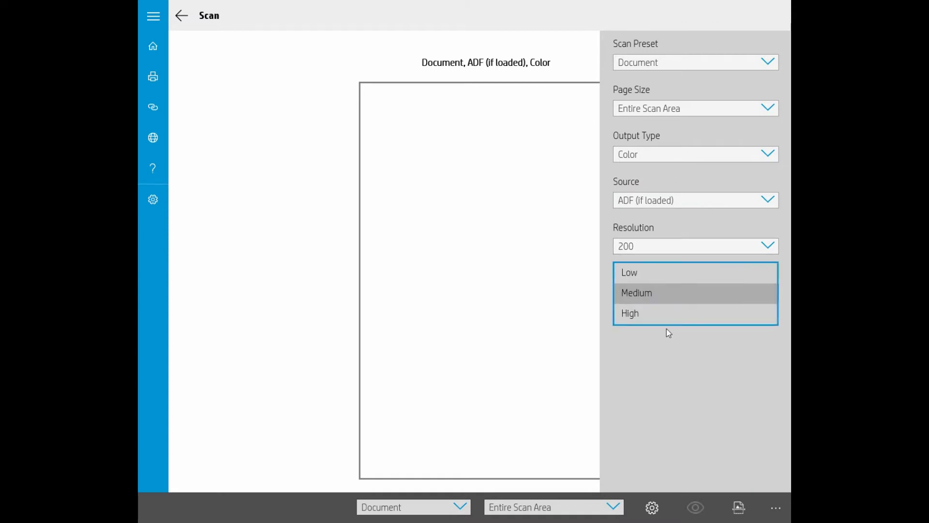
pyautogui.click(676, 295)
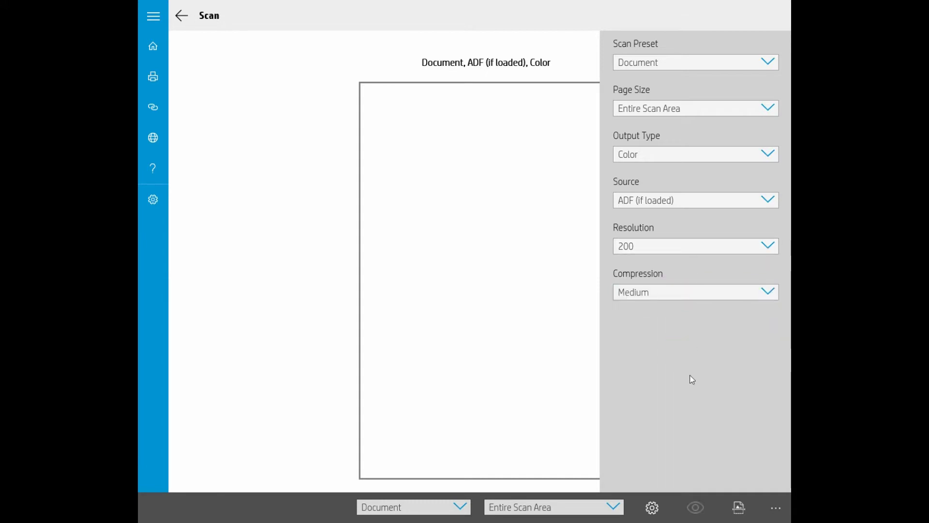
pyautogui.click(663, 201)
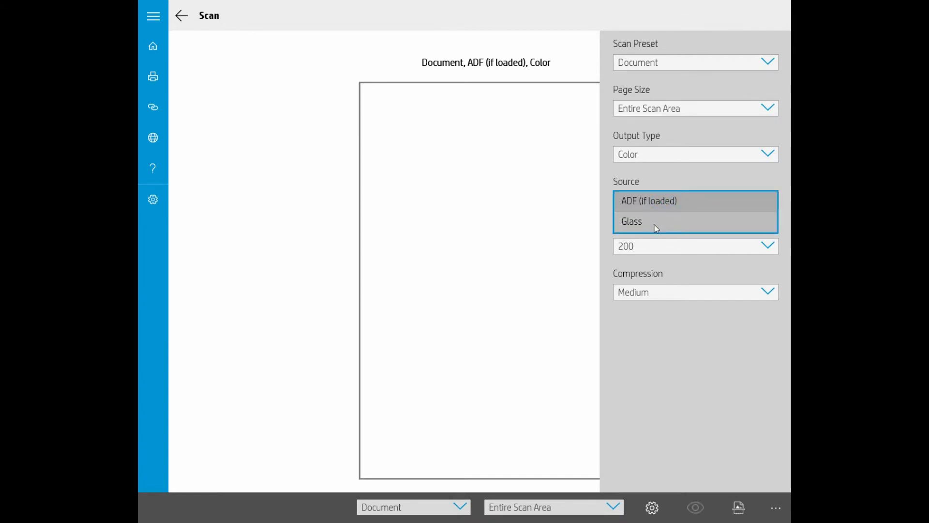
pyautogui.click(670, 199)
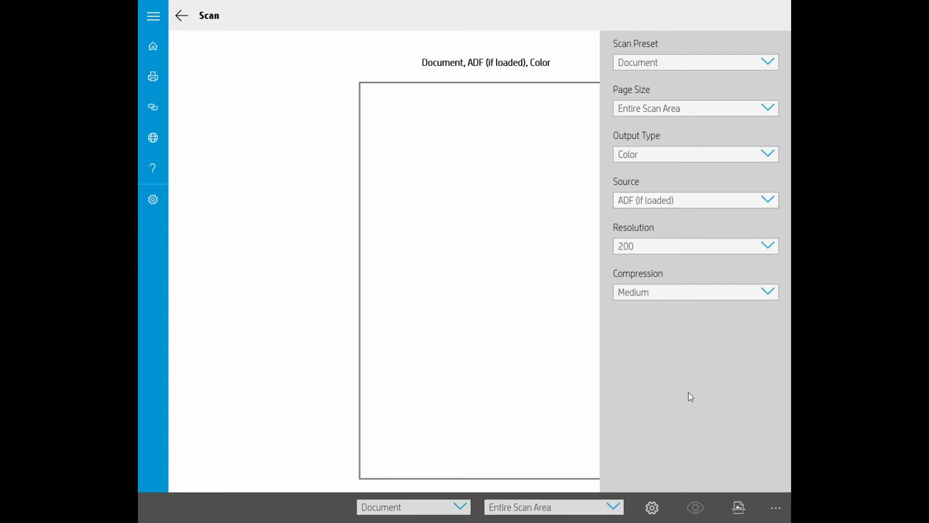
pyautogui.click(543, 402)
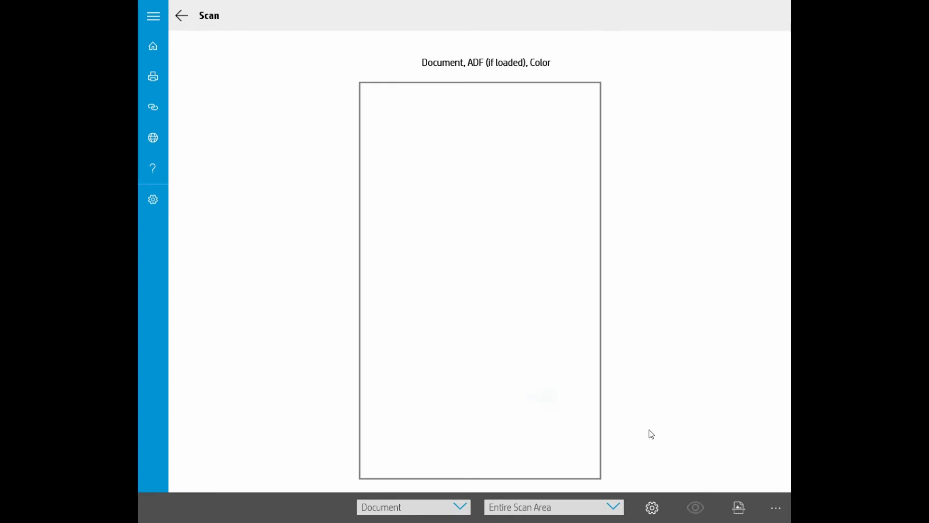
# Scan the printer's Print Quality Diagnostic Page.
pyautogui.click(740, 509)
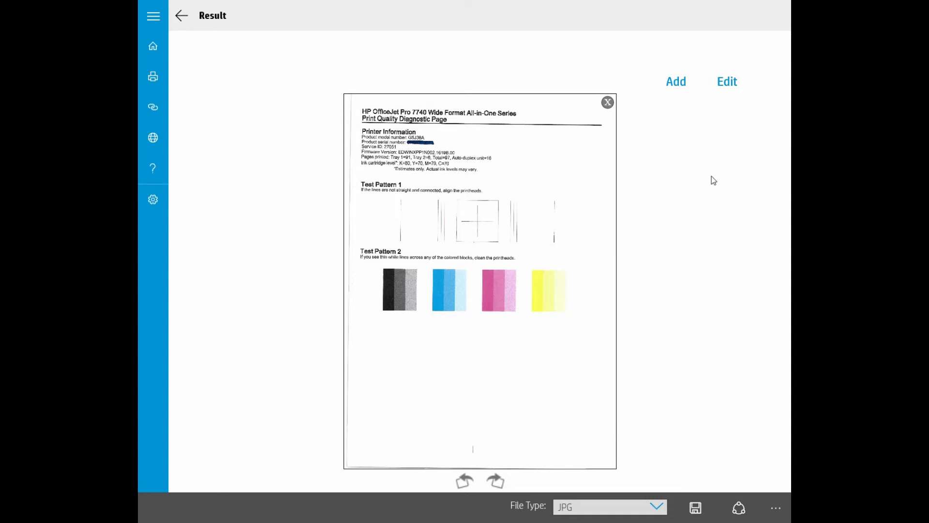
# Lower the diagnostic scan's contrast, keeping brightness at 0.00 and saturation at 1.00.
pyautogui.click(728, 84)
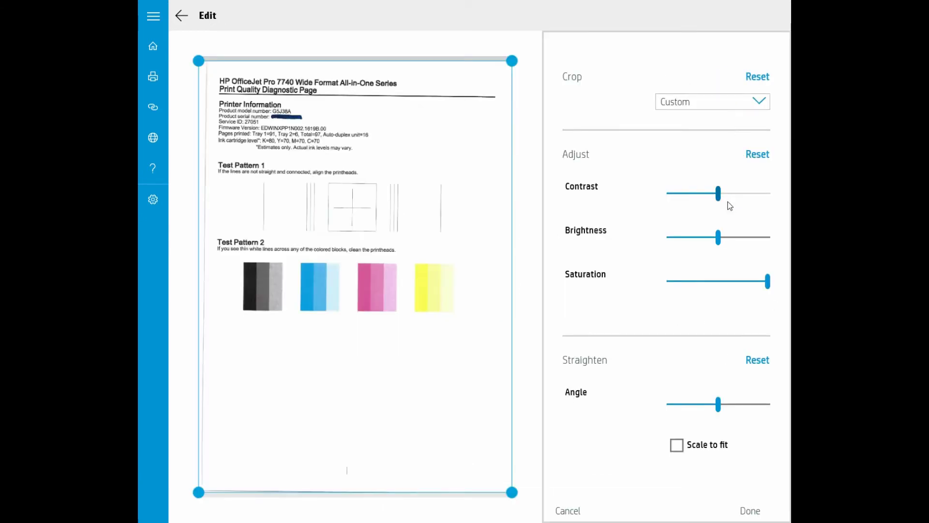
pyautogui.moveTo(718, 193)
pyautogui.mouseDown()
pyautogui.moveTo(740, 196)
pyautogui.moveTo(704, 198)
pyautogui.mouseUp()
pyautogui.moveTo(718, 238)
pyautogui.mouseDown()
pyautogui.moveTo(702, 239)
pyautogui.moveTo(725, 243)
pyautogui.mouseUp()
pyautogui.moveTo(768, 286); pyautogui.dragTo(753, 308)
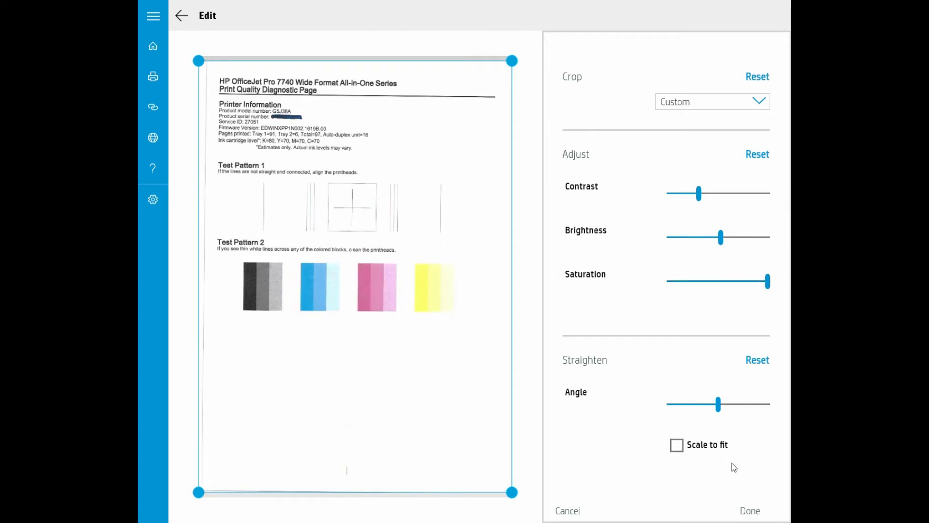
pyautogui.click(751, 512)
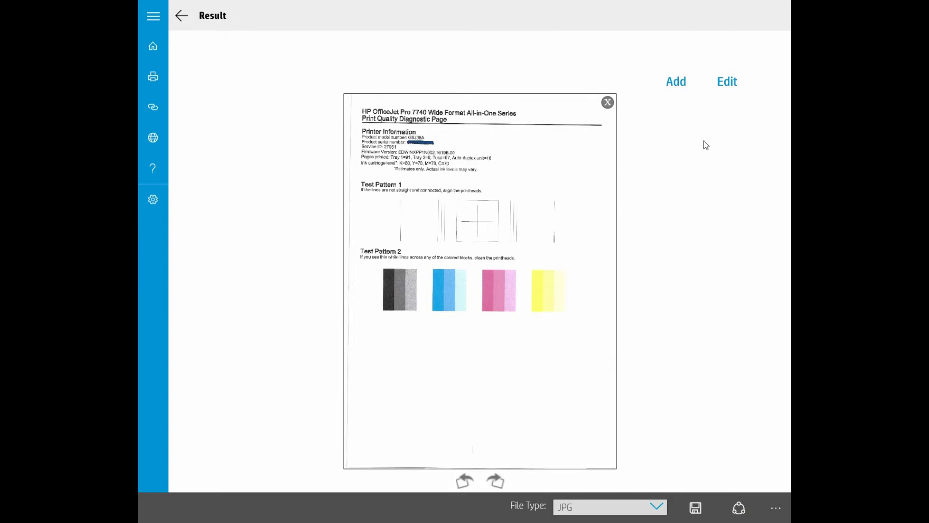
# Add and scan a second page, then crop it tightly around the caricature drawing.
pyautogui.click(678, 79)
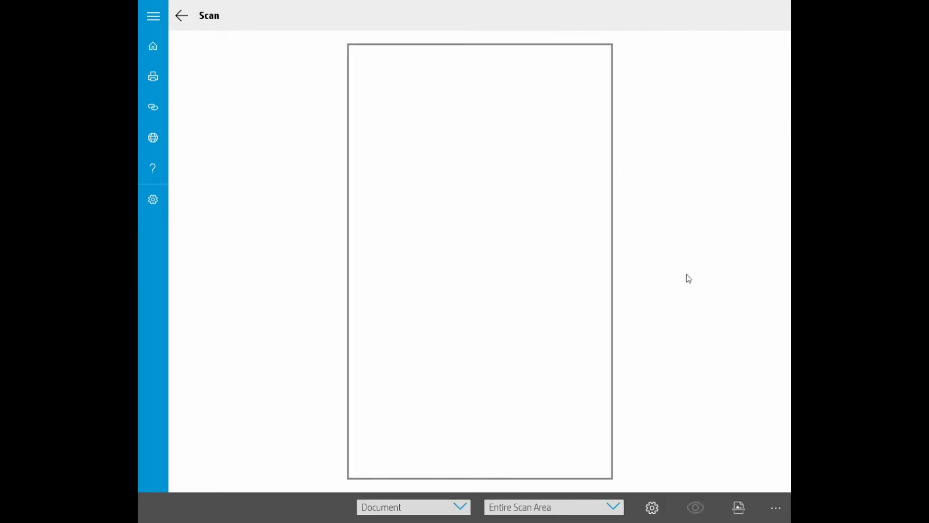
pyautogui.click(744, 513)
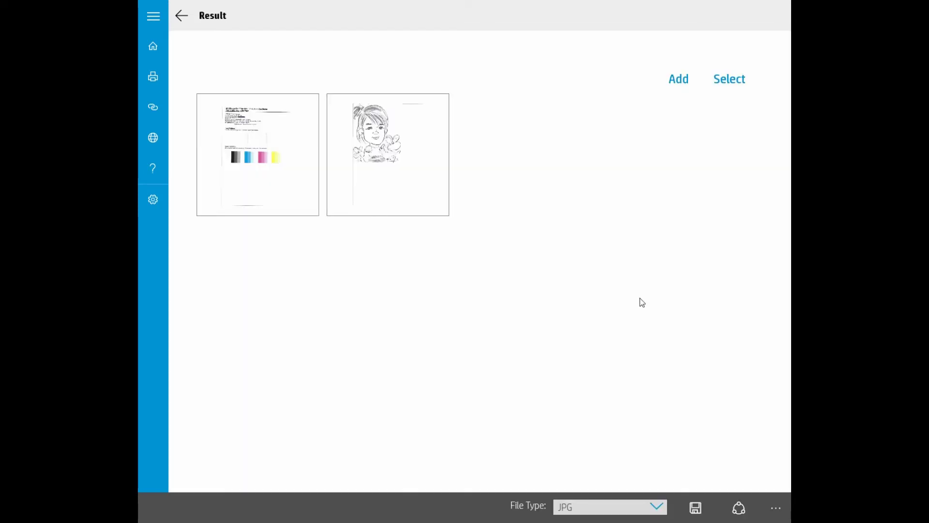
pyautogui.click(405, 167)
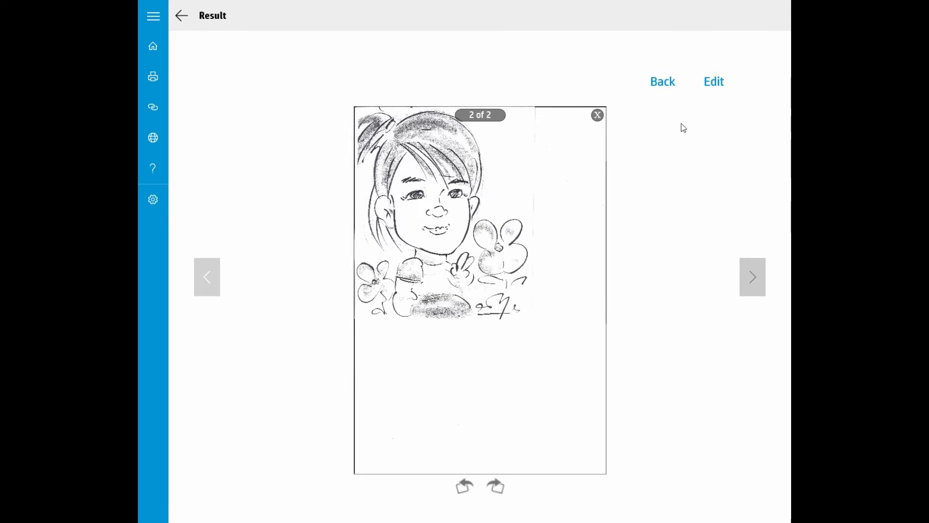
pyautogui.click(716, 85)
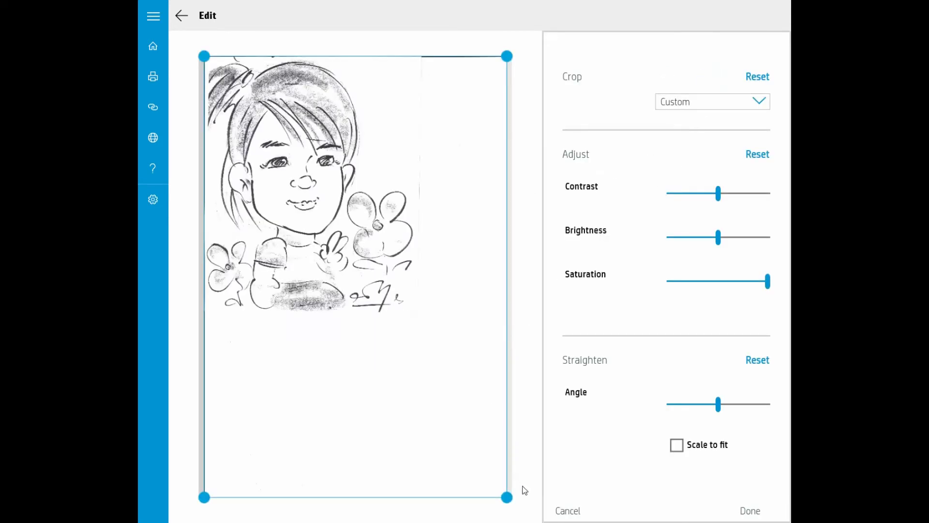
pyautogui.moveTo(507, 497)
pyautogui.mouseDown()
pyautogui.moveTo(469, 460)
pyautogui.moveTo(419, 351)
pyautogui.moveTo(412, 307)
pyautogui.mouseUp()
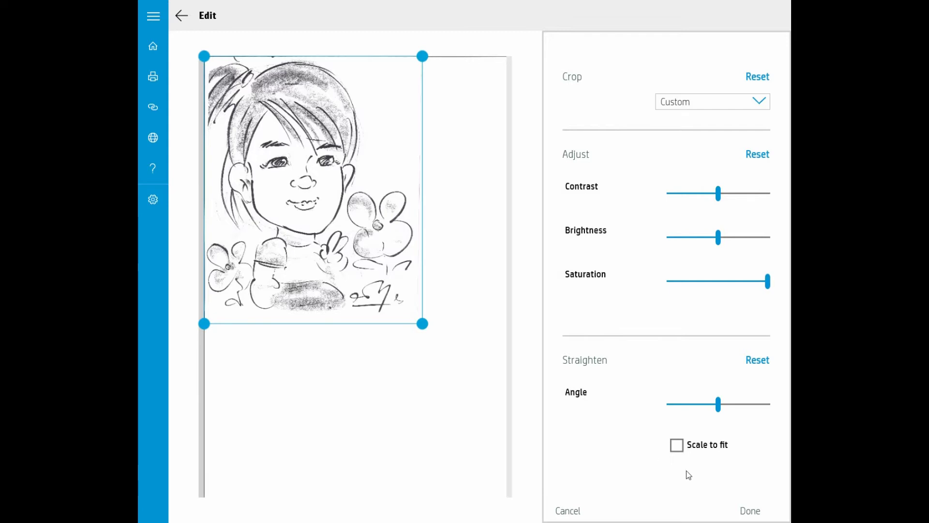
pyautogui.click(750, 511)
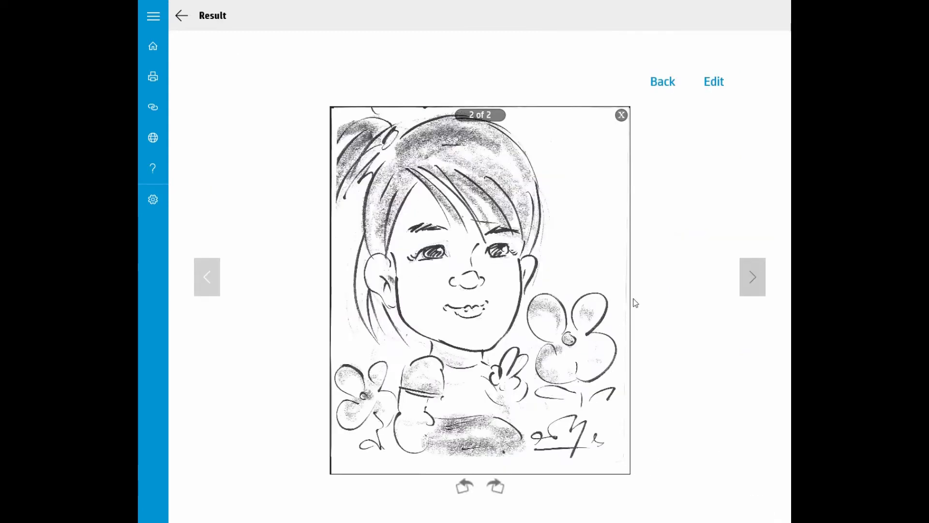
# Review both scanned pages full-size, then return to the page thumbnails.
pyautogui.click(662, 84)
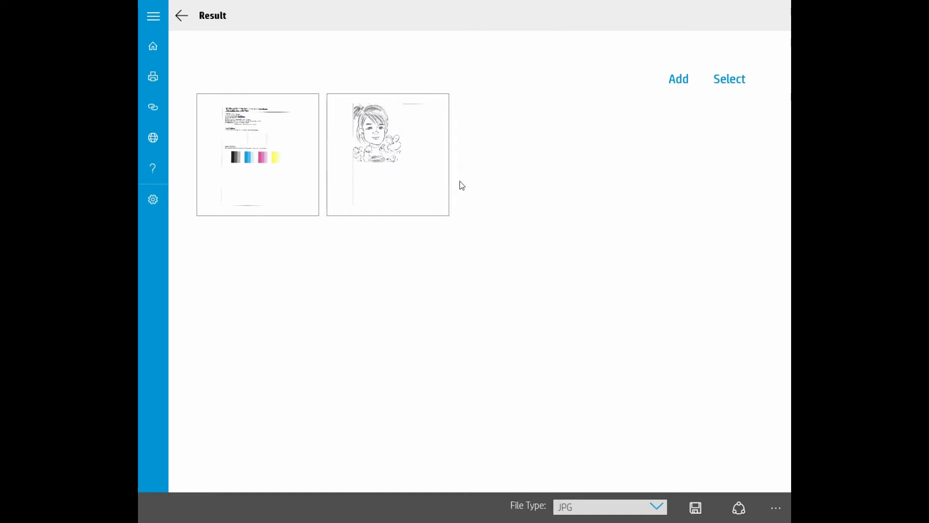
pyautogui.click(411, 170)
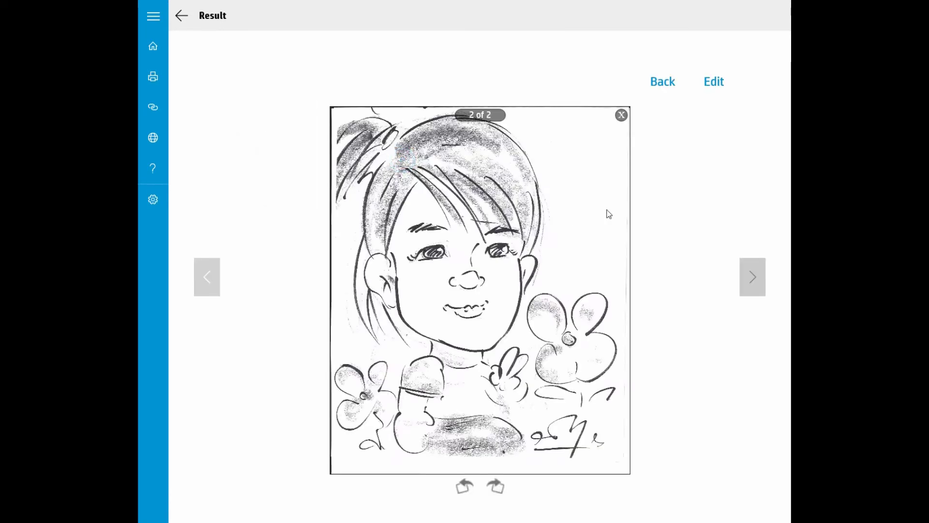
pyautogui.click(212, 276)
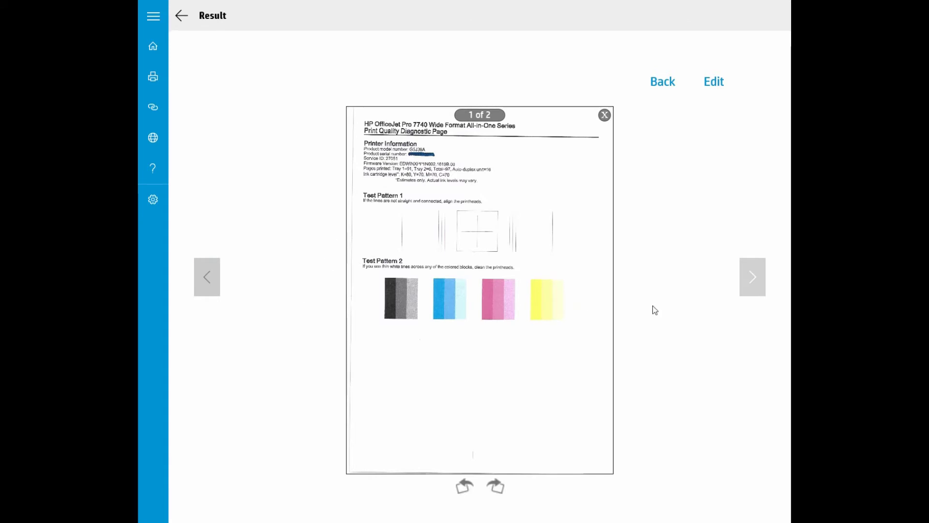
pyautogui.click(753, 272)
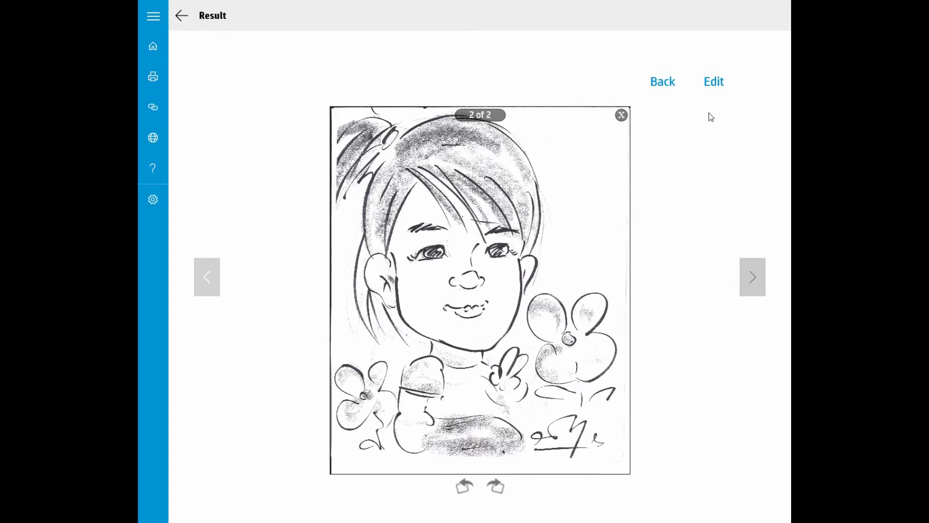
pyautogui.click(659, 86)
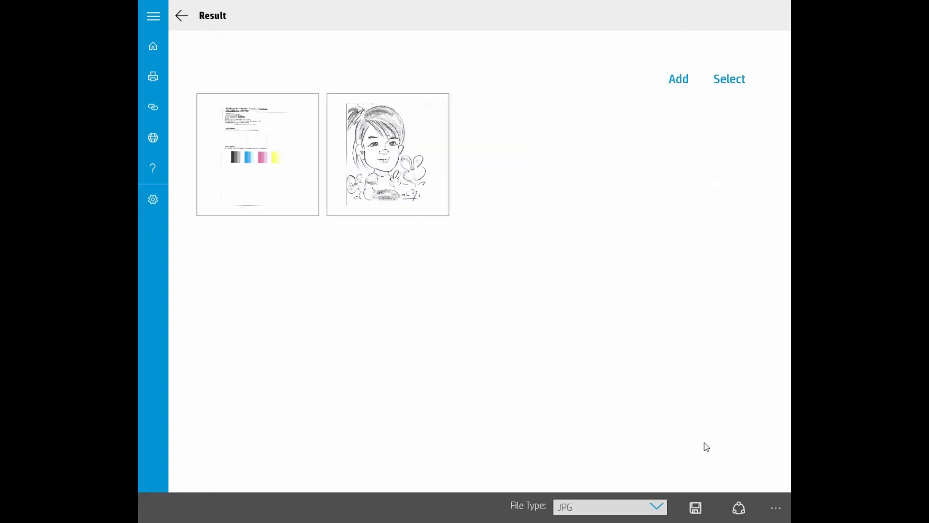
# Save the two-page scan as PDF 'test scan' and leave the result page.
pyautogui.click(656, 507)
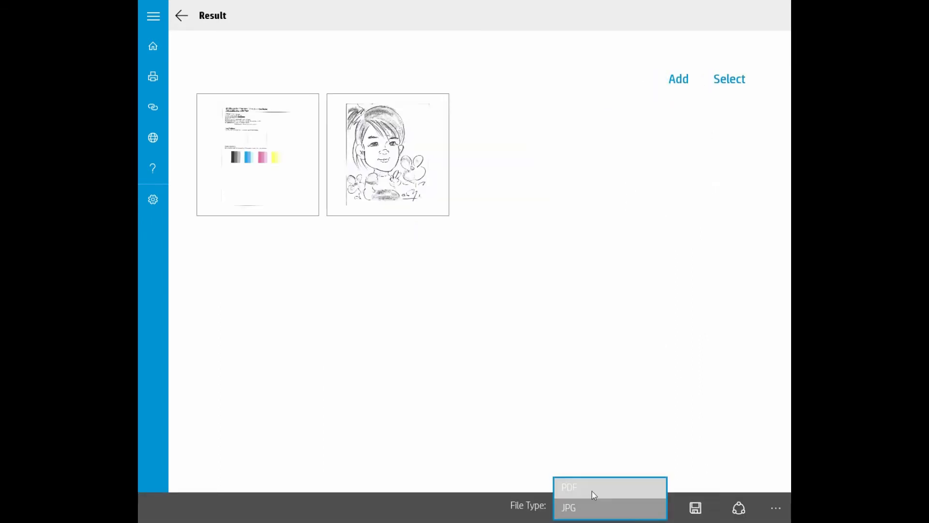
pyautogui.click(574, 491)
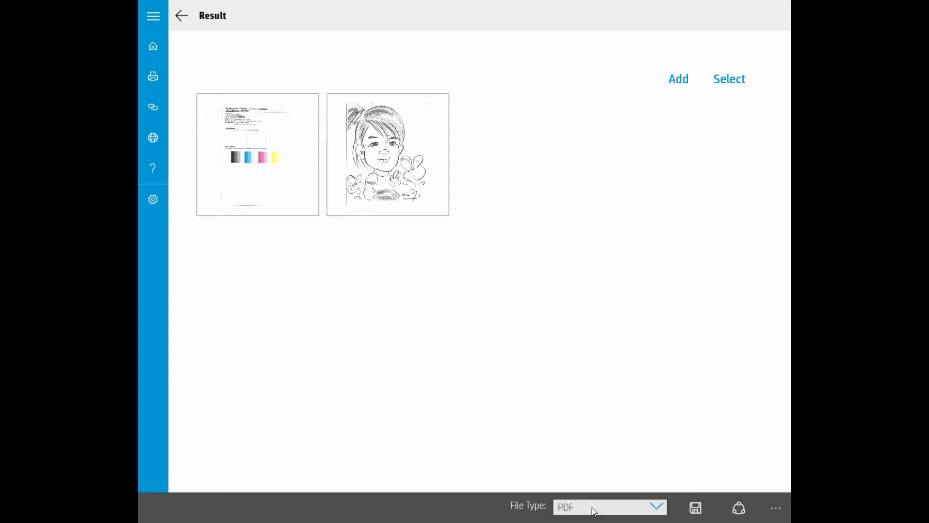
pyautogui.click(695, 509)
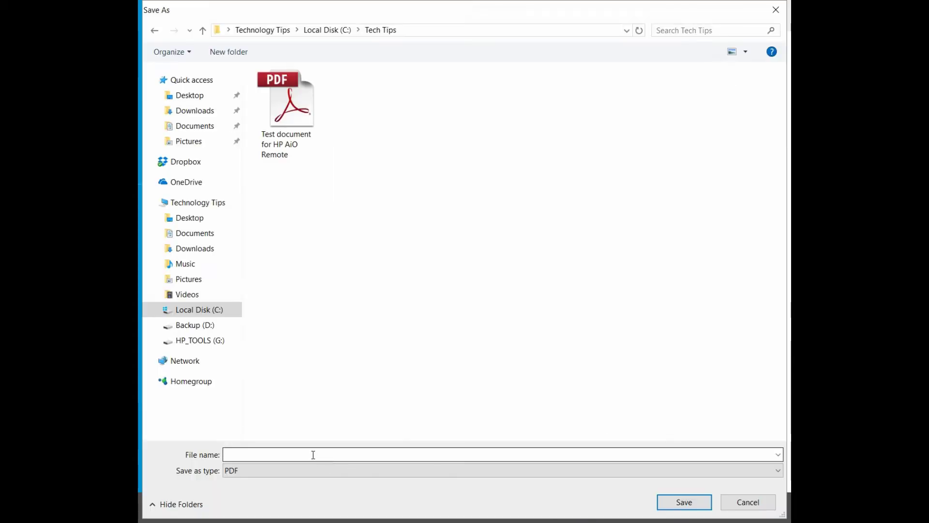
pyautogui.click(312, 453)
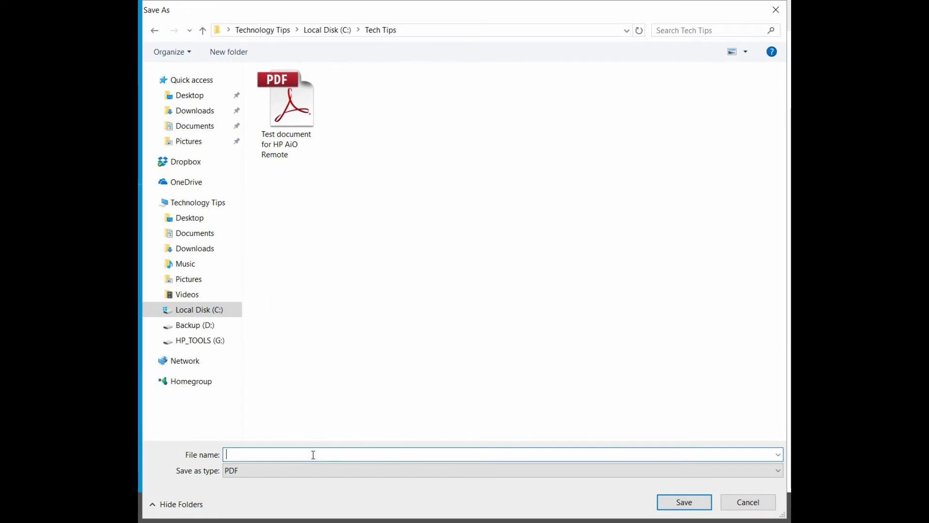
pyautogui.write('test scan')
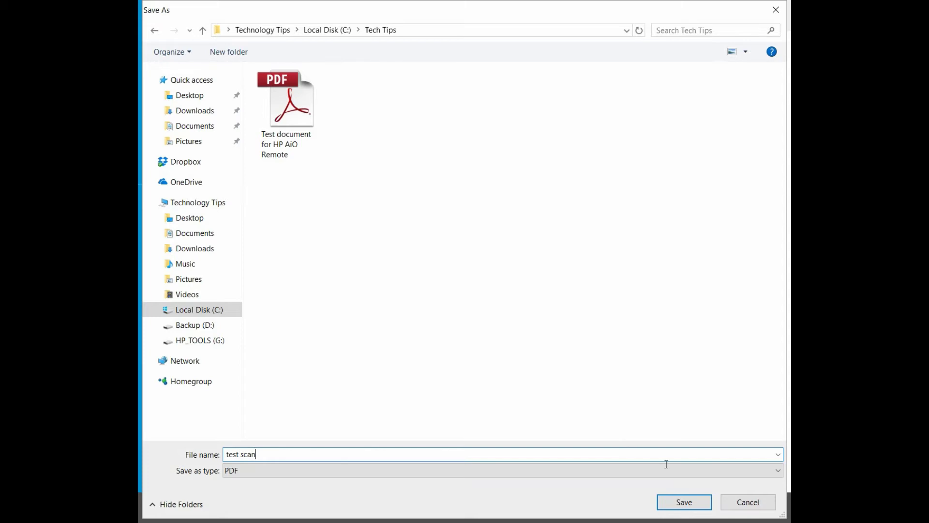
pyautogui.click(684, 505)
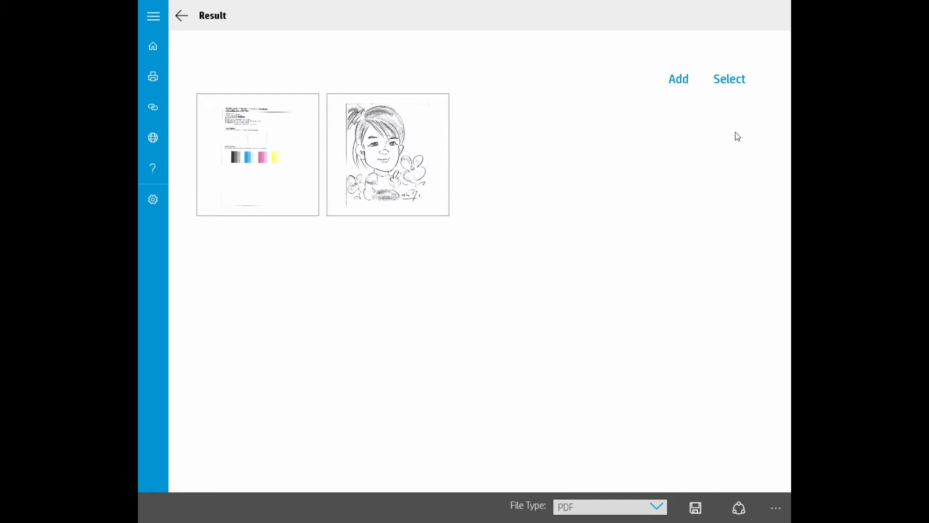
pyautogui.click(181, 20)
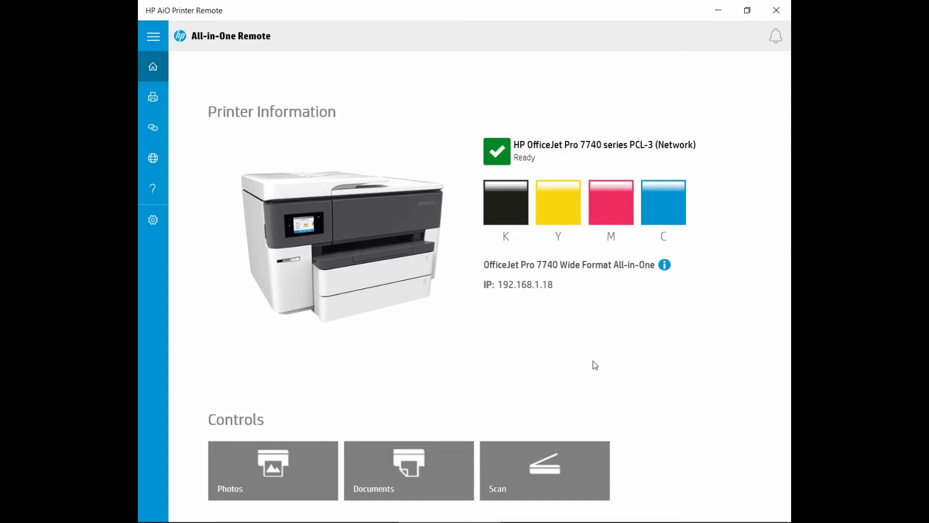
# Start a new scan using the printer's scanner as the source.
pyautogui.click(537, 469)
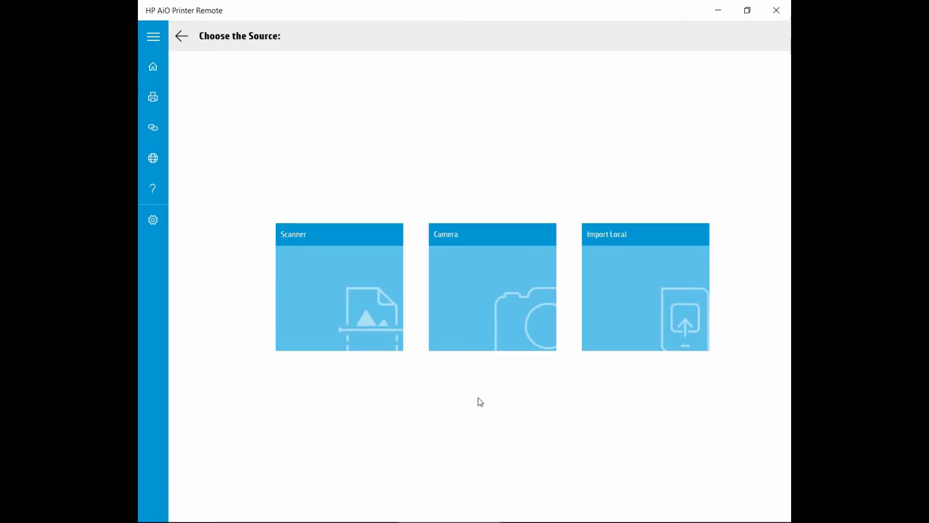
pyautogui.click(300, 287)
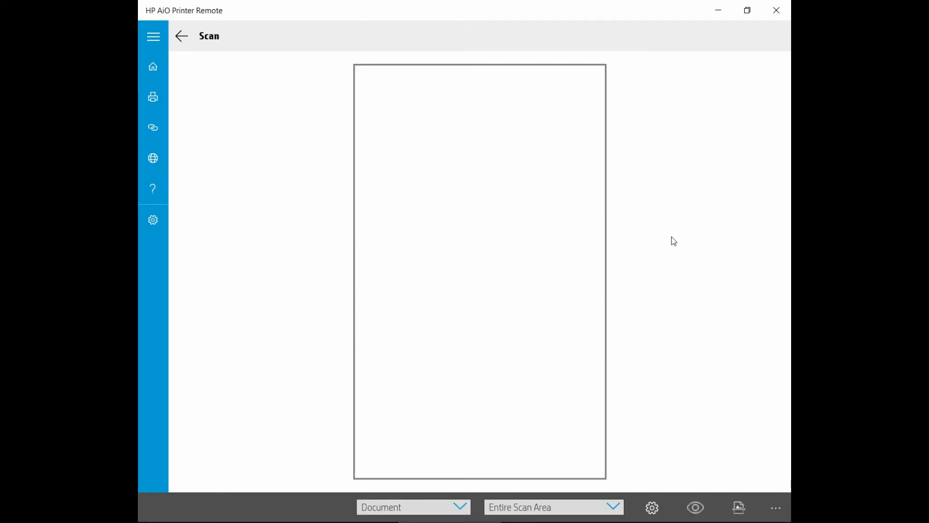
# Set scan settings to Entire Scan Area, Glass source, 200 resolution and Medium compression.
pyautogui.click(653, 507)
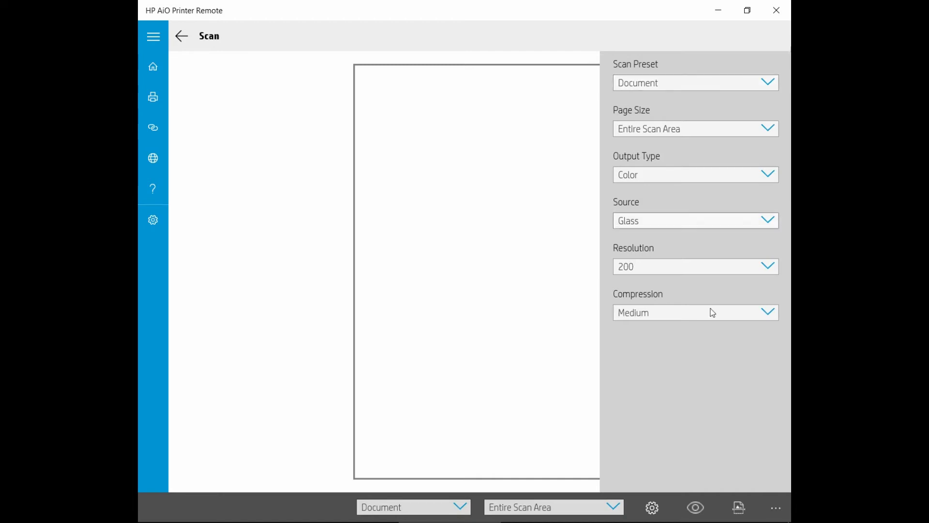
pyautogui.click(669, 128)
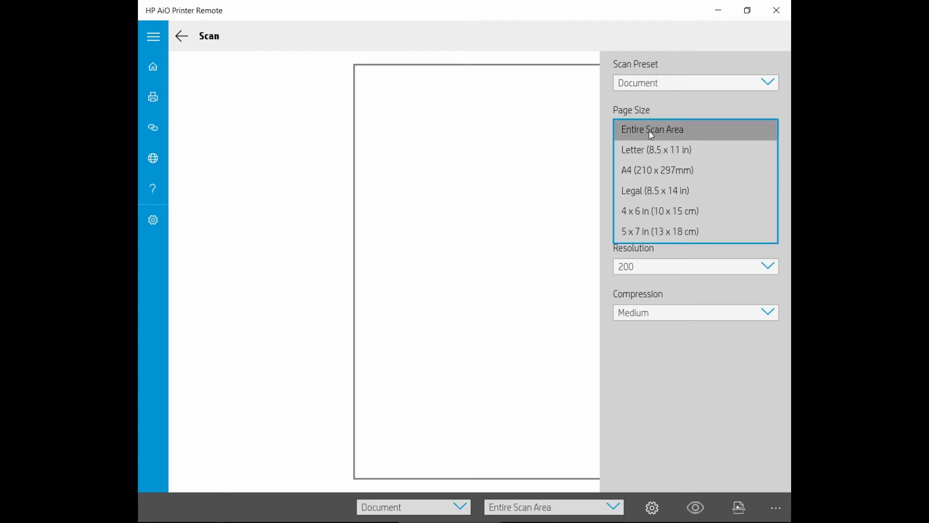
pyautogui.click(651, 132)
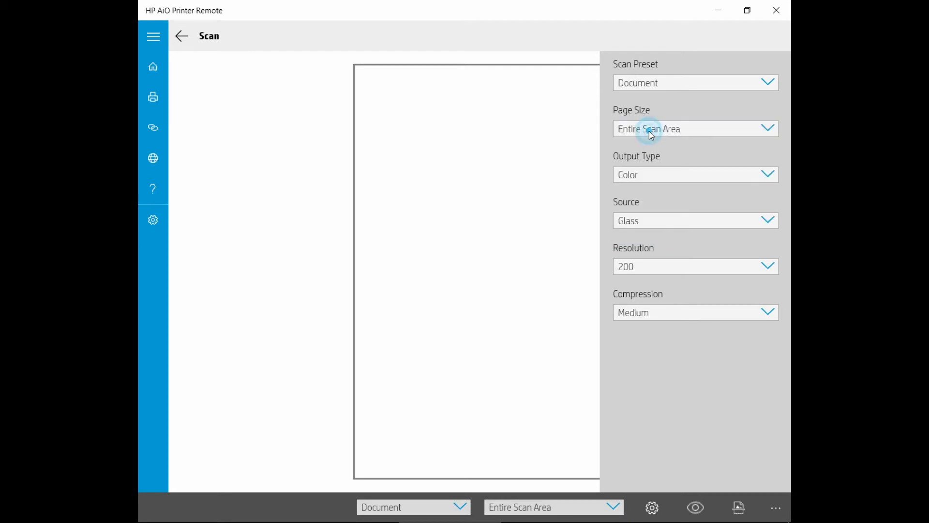
pyautogui.click(663, 223)
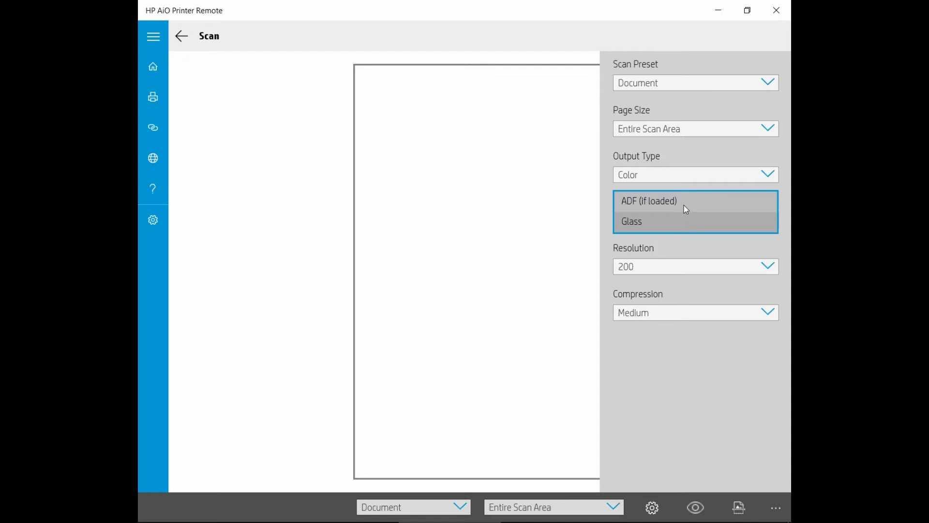
pyautogui.click(661, 227)
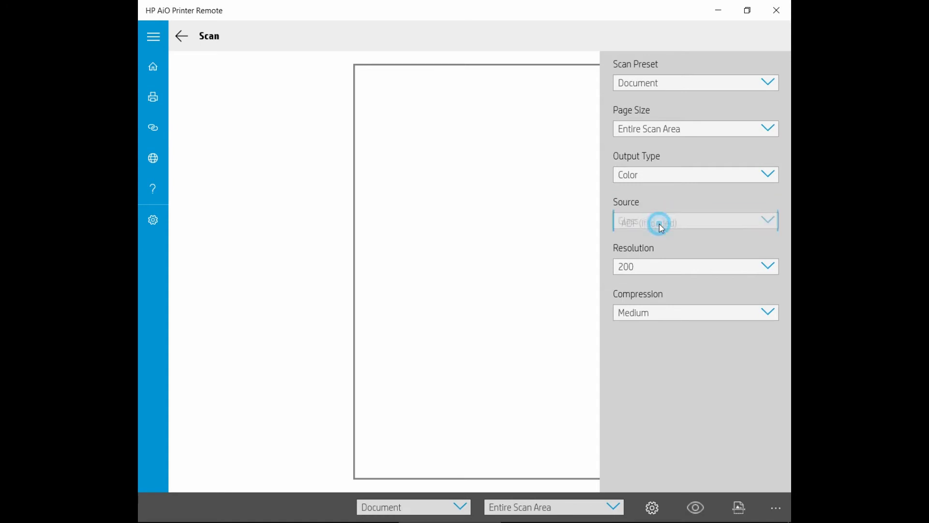
pyautogui.click(679, 271)
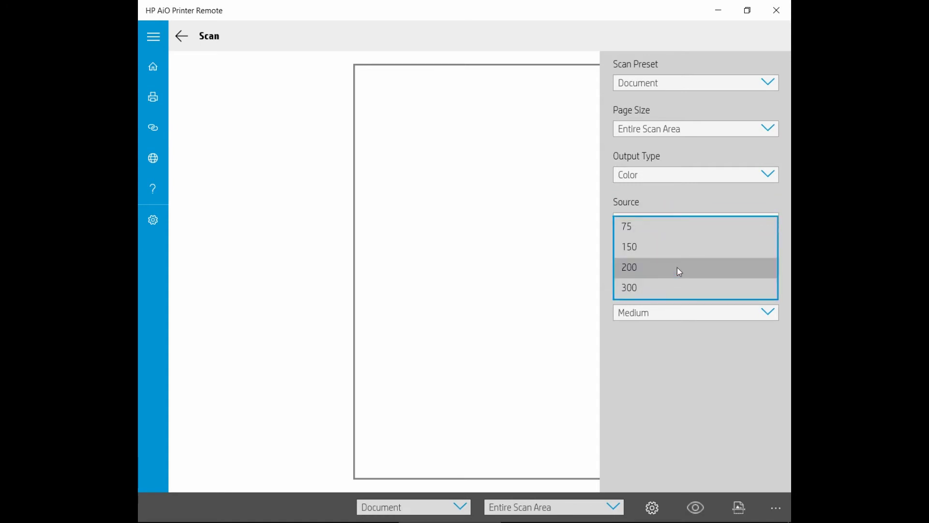
pyautogui.click(680, 385)
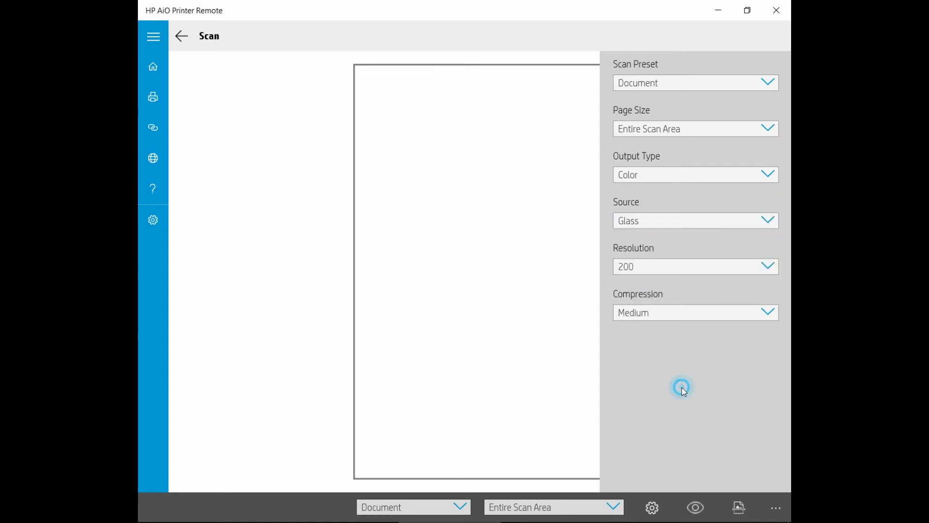
pyautogui.click(685, 313)
pyautogui.click(673, 317)
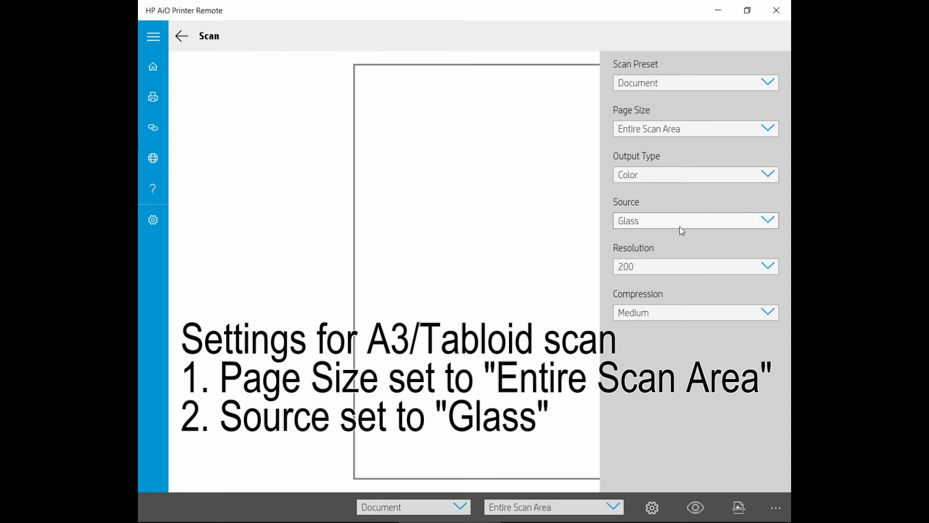
# Dismiss the scan settings panel to return to the empty scan preview.
pyautogui.click(546, 374)
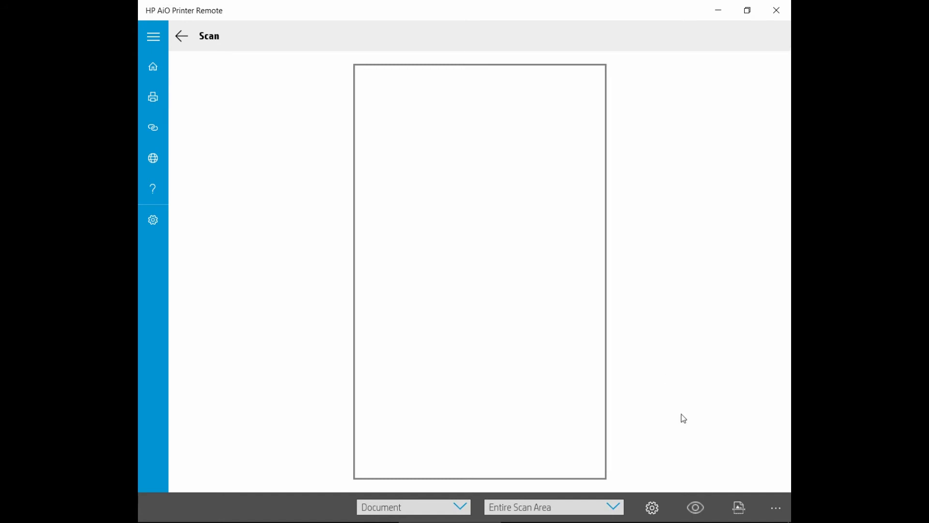
# Scan the newspaper car-show advert from the glass and crop it to the printed page.
pyautogui.click(739, 507)
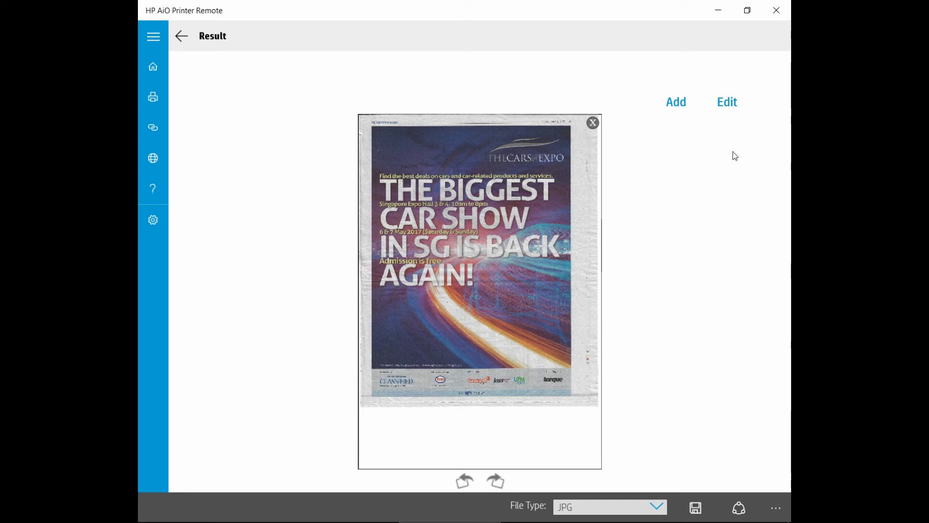
pyautogui.click(724, 102)
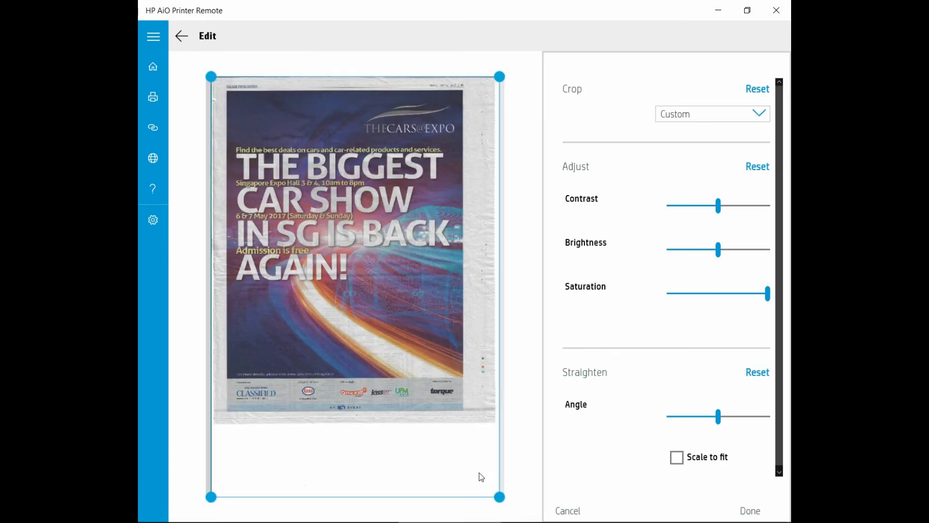
pyautogui.moveTo(501, 498); pyautogui.dragTo(477, 403)
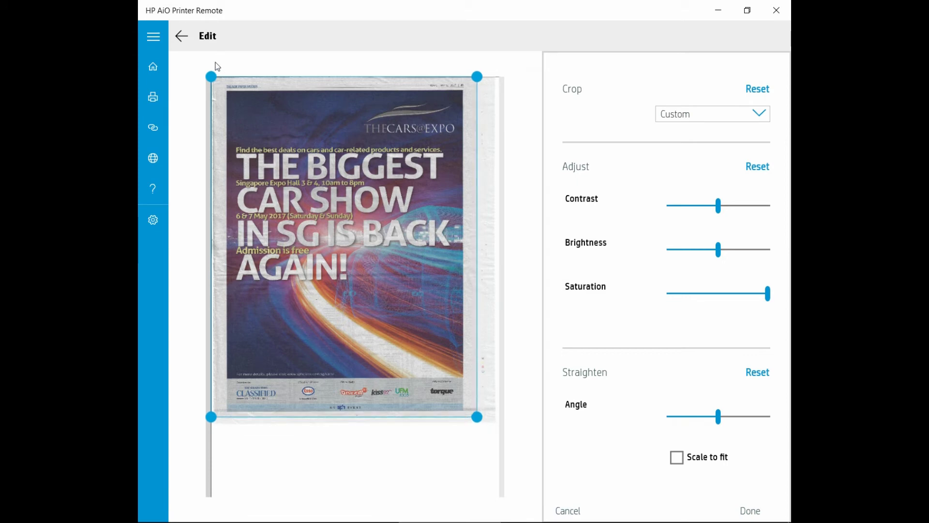
pyautogui.moveTo(210, 77); pyautogui.dragTo(222, 79)
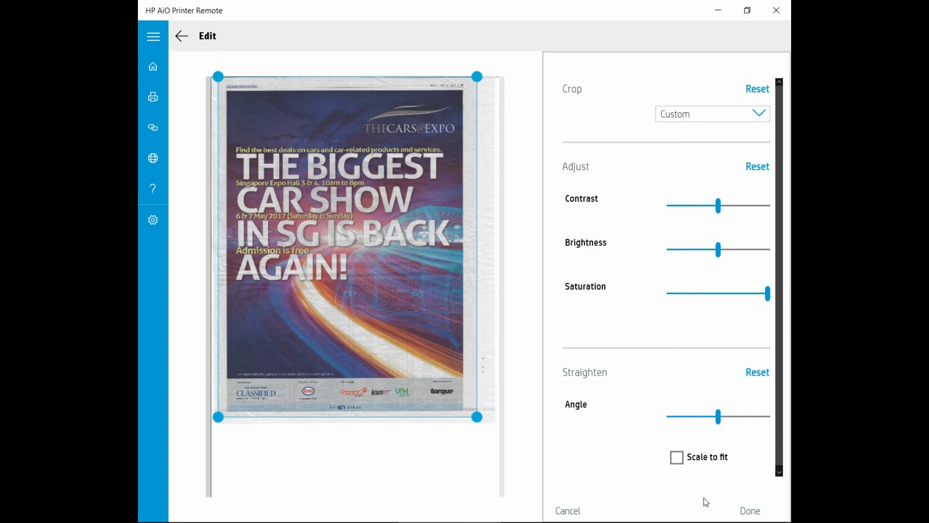
pyautogui.click(750, 512)
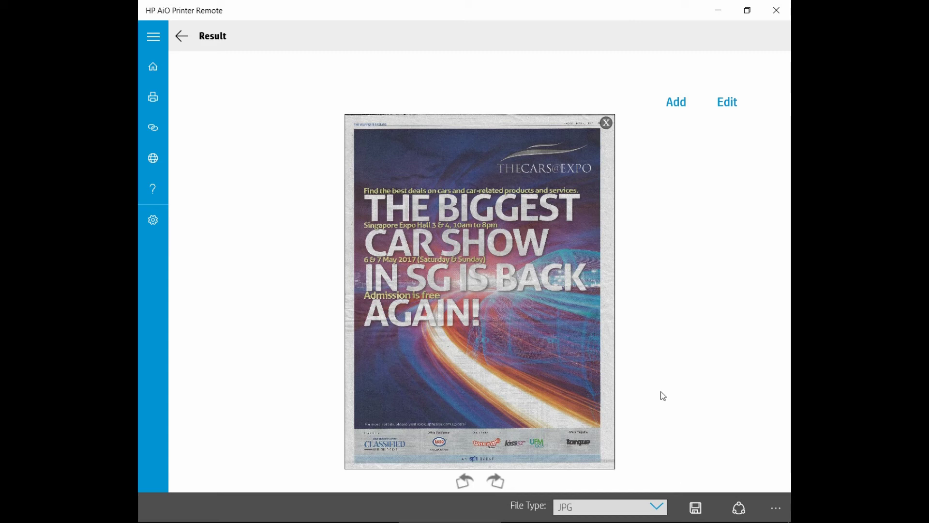
# Save the cropped scan as JPG named 'scan newspaper clip'.
pyautogui.click(698, 512)
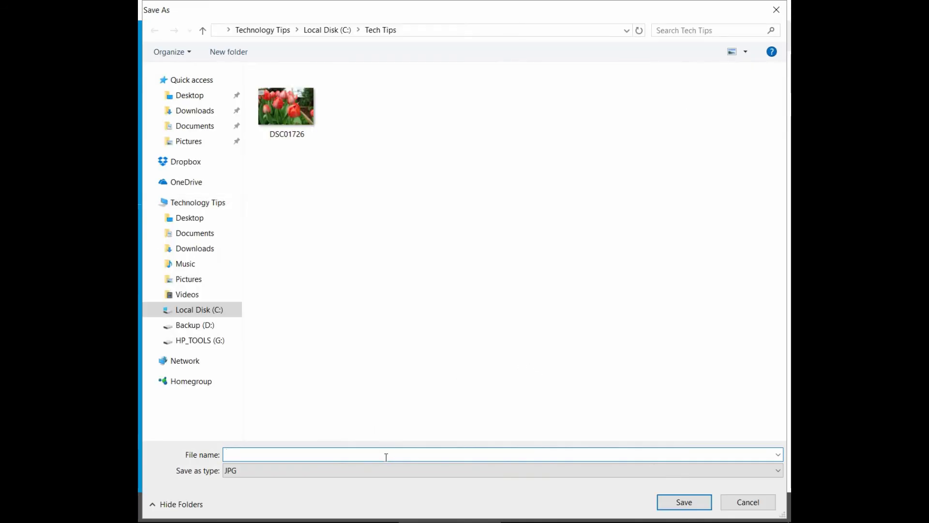
pyautogui.click(377, 476)
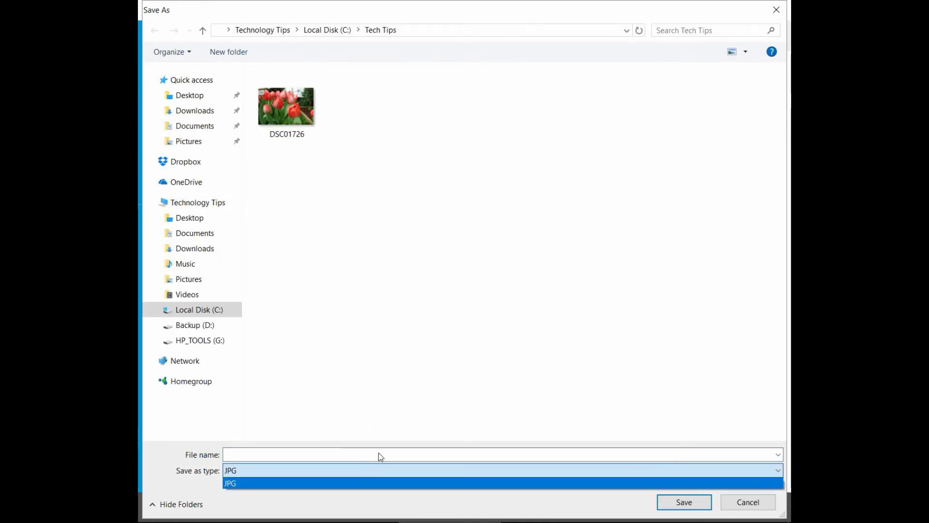
pyautogui.click(378, 452)
pyautogui.click(379, 452)
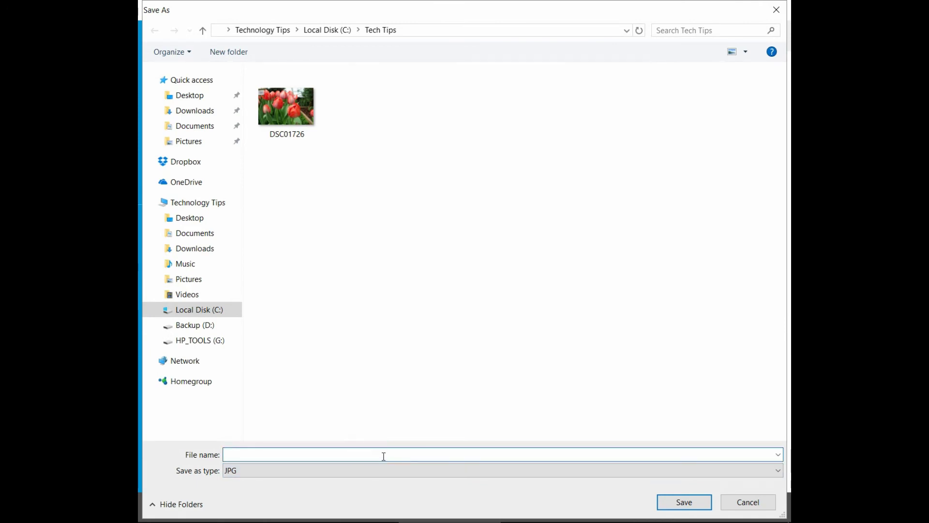
pyautogui.write('an newspape')
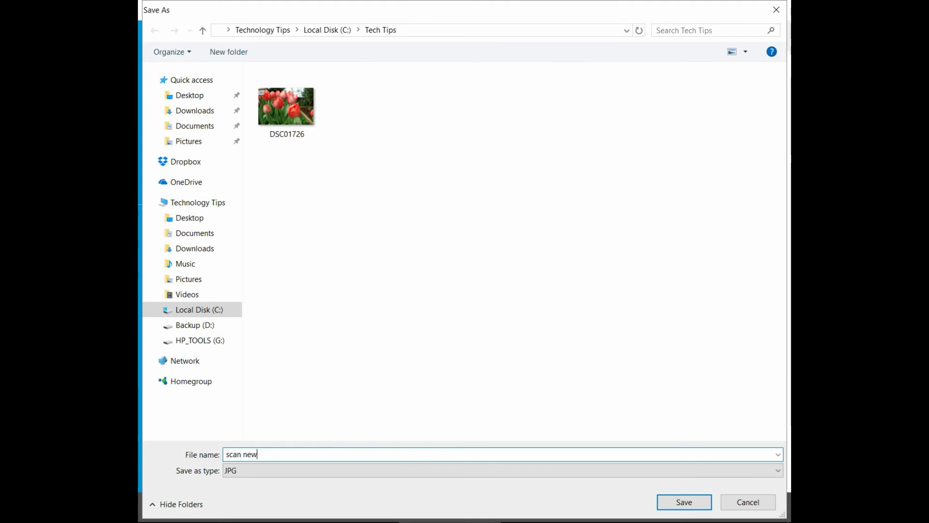
pyautogui.write('r clip')
pyautogui.click(681, 503)
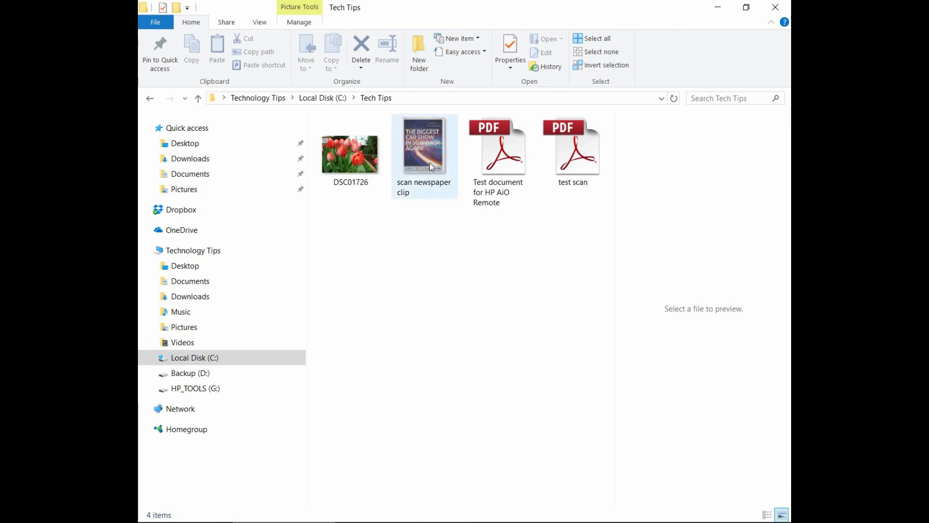
# View the saved 'scan newspaper clip' image, then close the viewer and Tech Tips folder.
pyautogui.moveTo(432, 167)
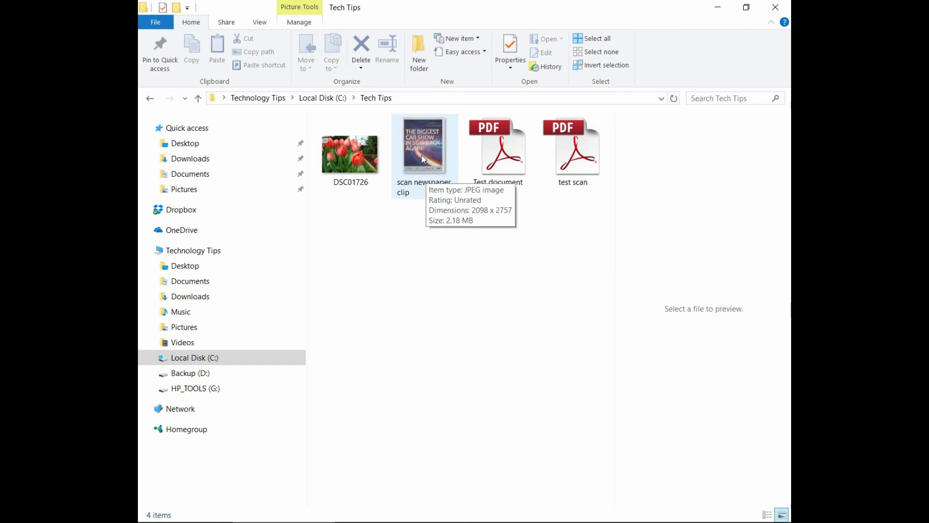
pyautogui.click(423, 158)
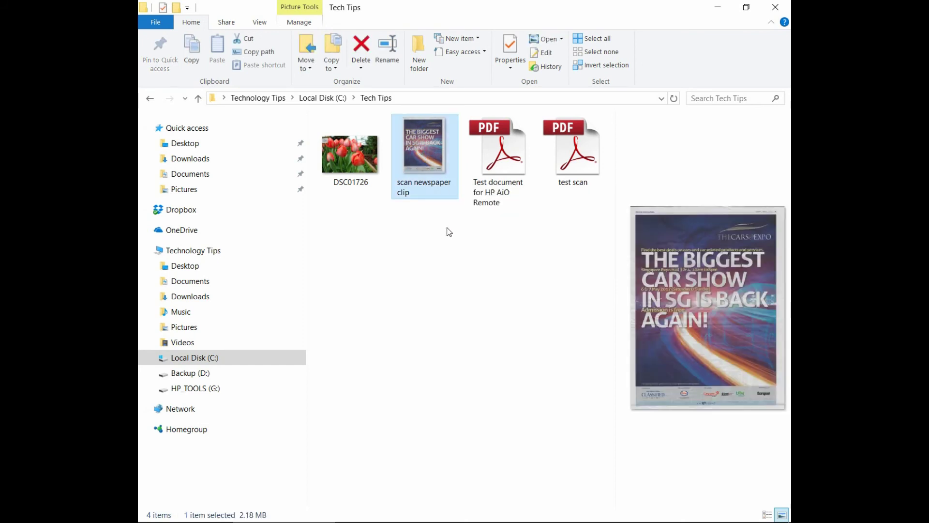
pyautogui.press('Return')
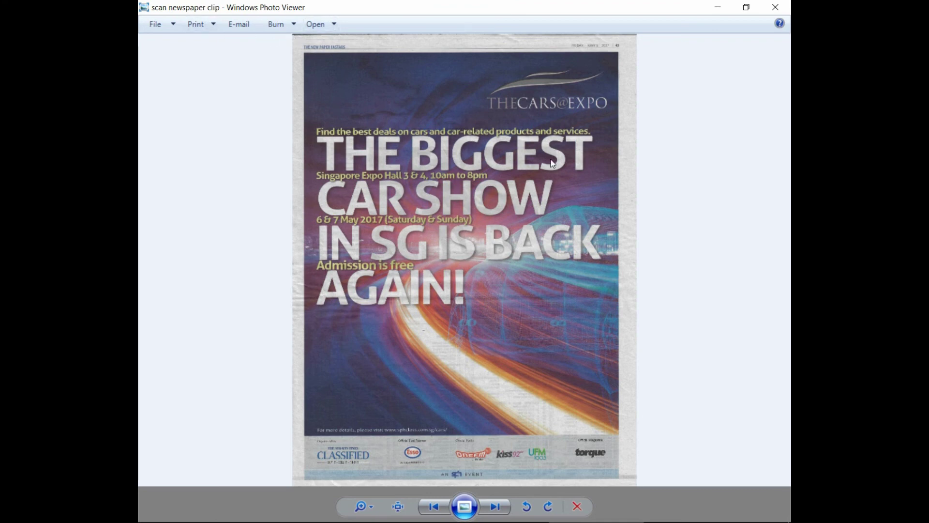
pyautogui.click(775, 7)
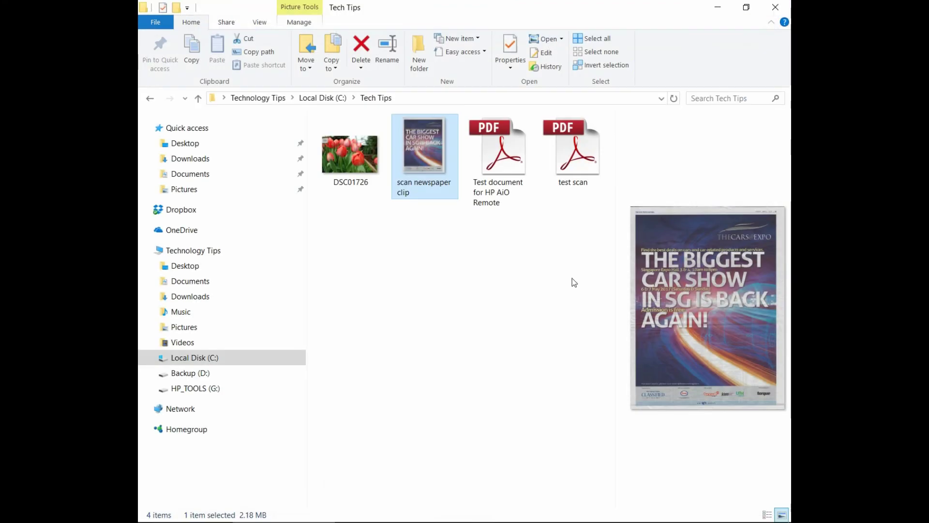
pyautogui.click(775, 7)
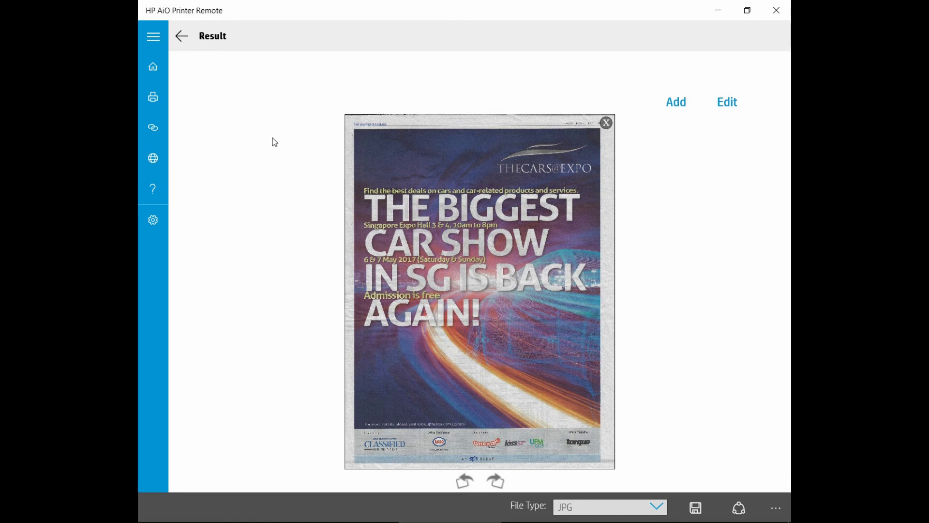
# Back out of the Result and Choose the Source screens to Printer Information.
pyautogui.click(182, 39)
pyautogui.click(191, 44)
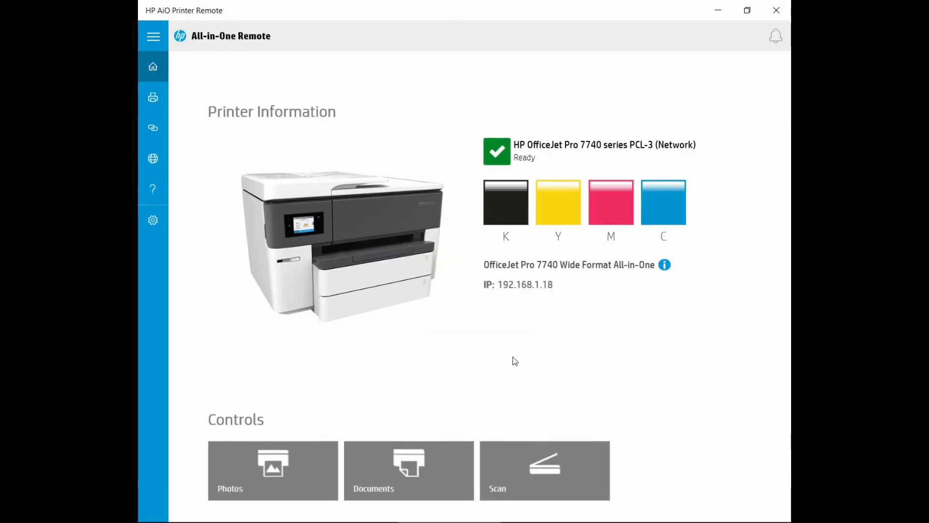